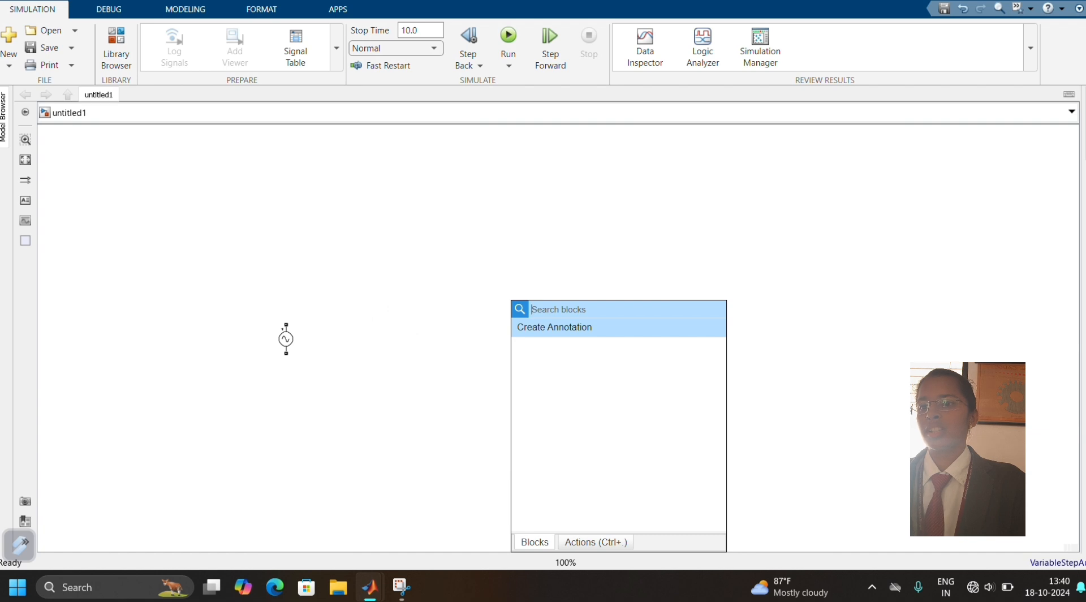
# Step: Add a Specialized Power Systems Thyristor block, rotate it to point upward, and place it up and to the right of the AC source
pyautogui.write('thyris')
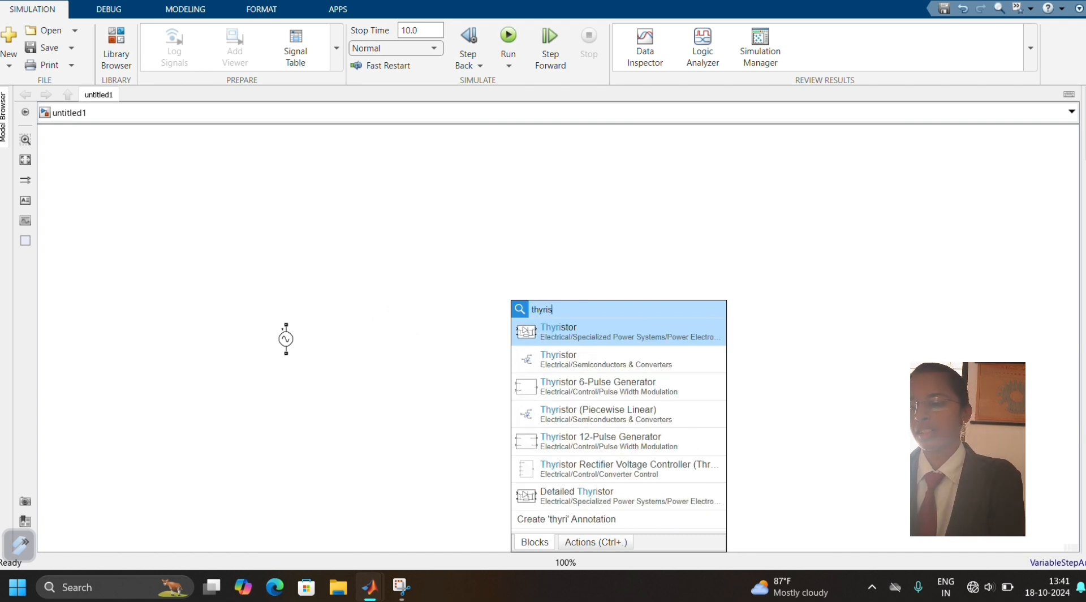
pyautogui.click(541, 342)
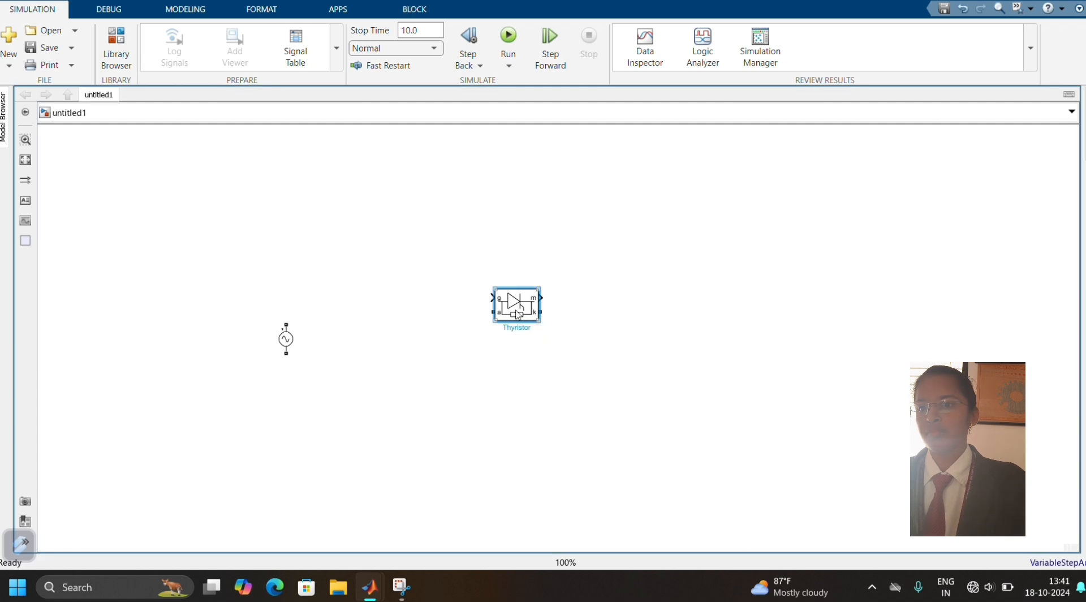
pyautogui.hotkey('ctrl', 'r')
pyautogui.hotkey('ctrl', 'r')
pyautogui.hotkey('ctrl', 'r')
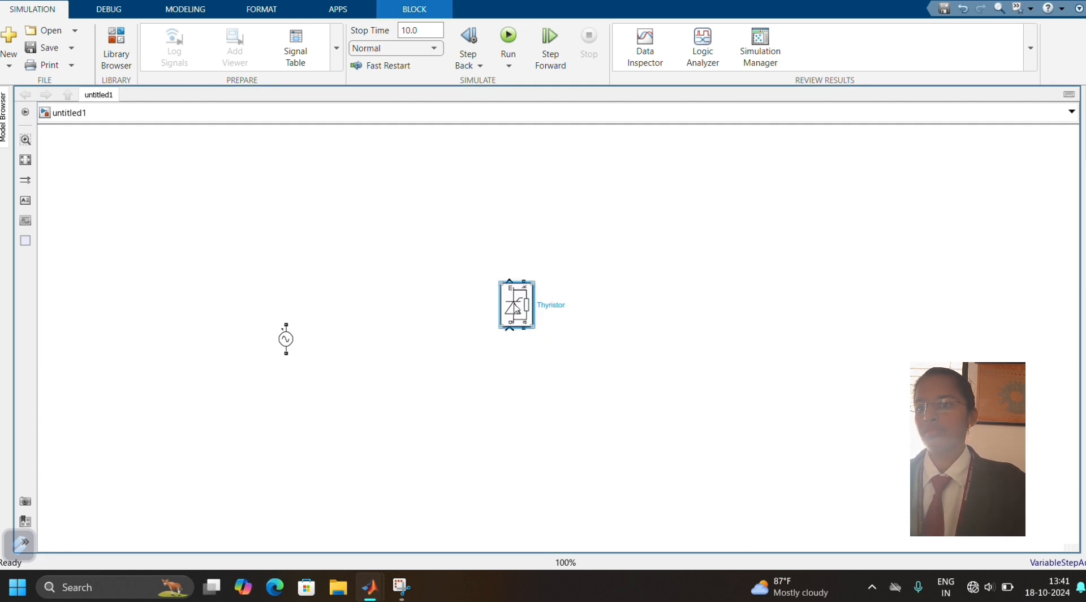
pyautogui.moveTo(514, 305); pyautogui.dragTo(484, 269)
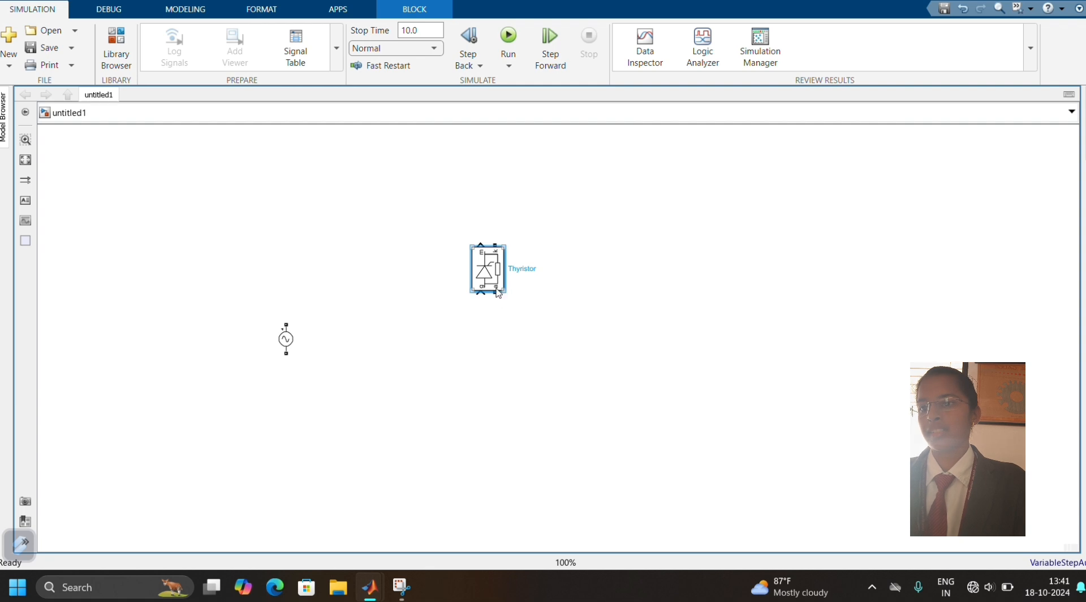
# Step: Create three copies of the thyristor and arrange all four blocks in a two-by-two bridge layout
pyautogui.hotkey('ctrl', 'v')
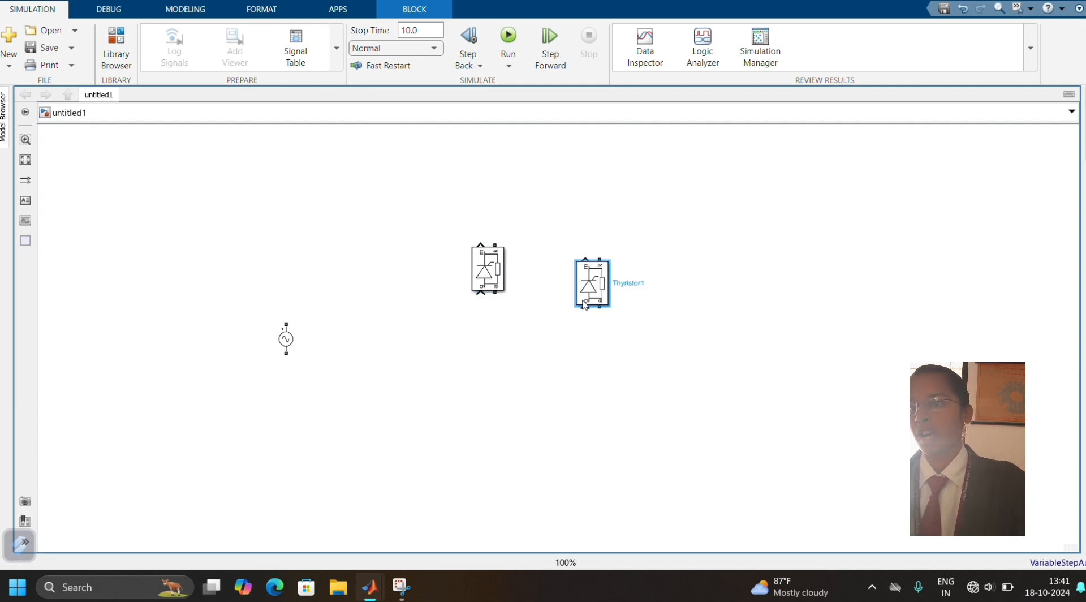
pyautogui.hotkey('ctrl', 'v')
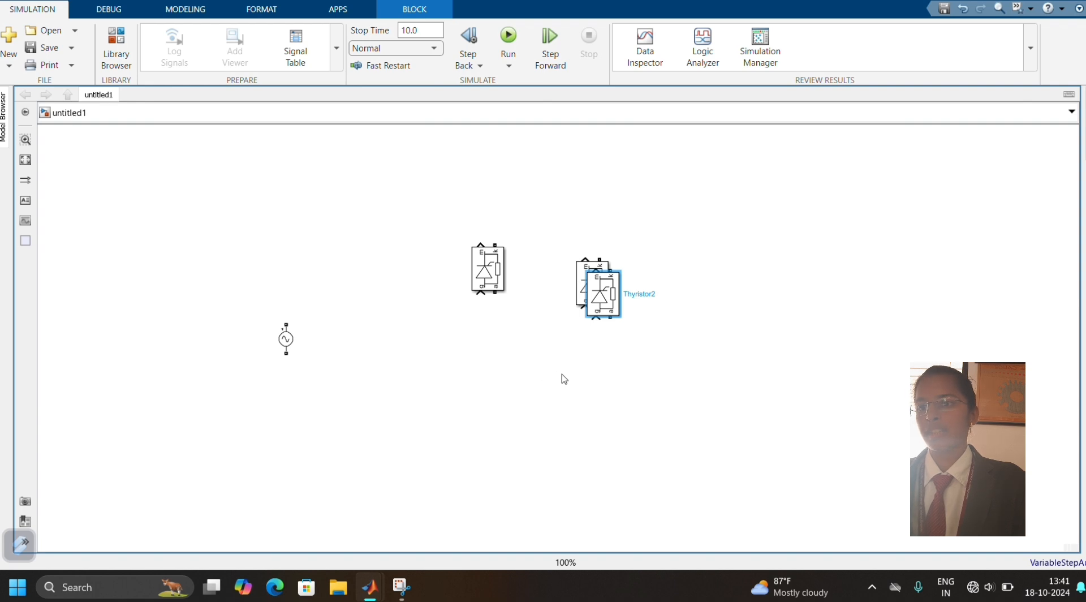
pyautogui.hotkey('ctrl', 'v')
pyautogui.moveTo(609, 320); pyautogui.dragTo(482, 395)
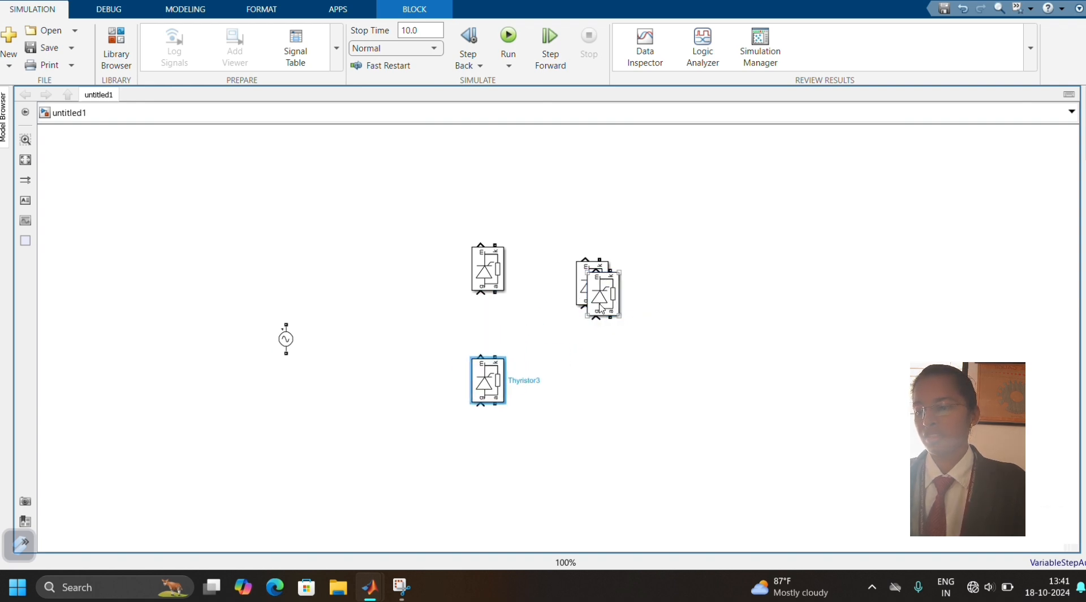
pyautogui.moveTo(598, 308); pyautogui.dragTo(589, 400)
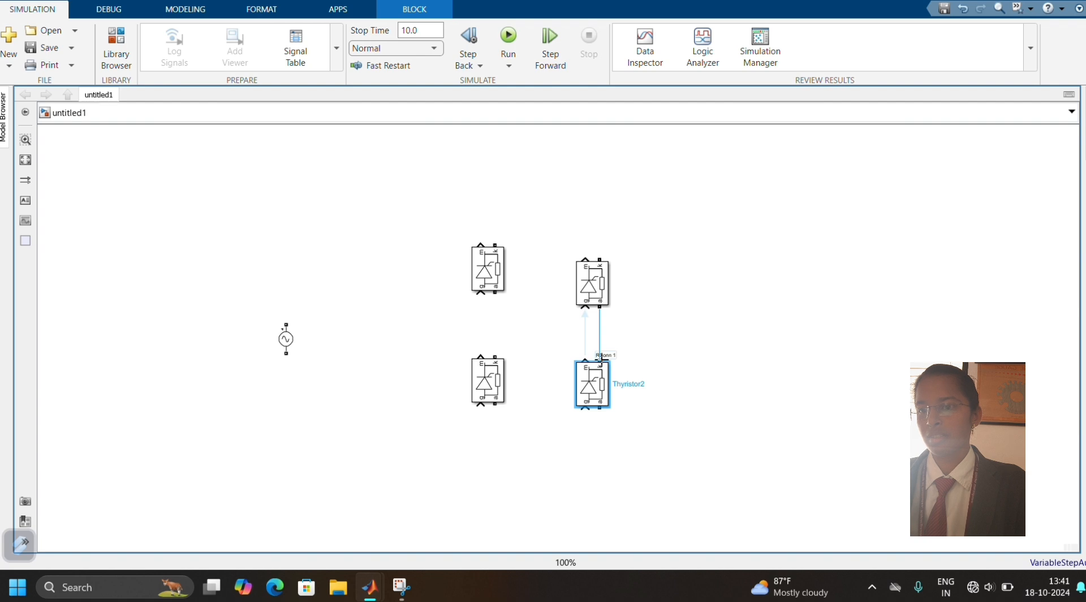
# Step: Wire the four thyristors into a closed bridge and connect the AC source terminals to the midpoints of its two legs
pyautogui.moveTo(600, 360); pyautogui.dragTo(600, 308)
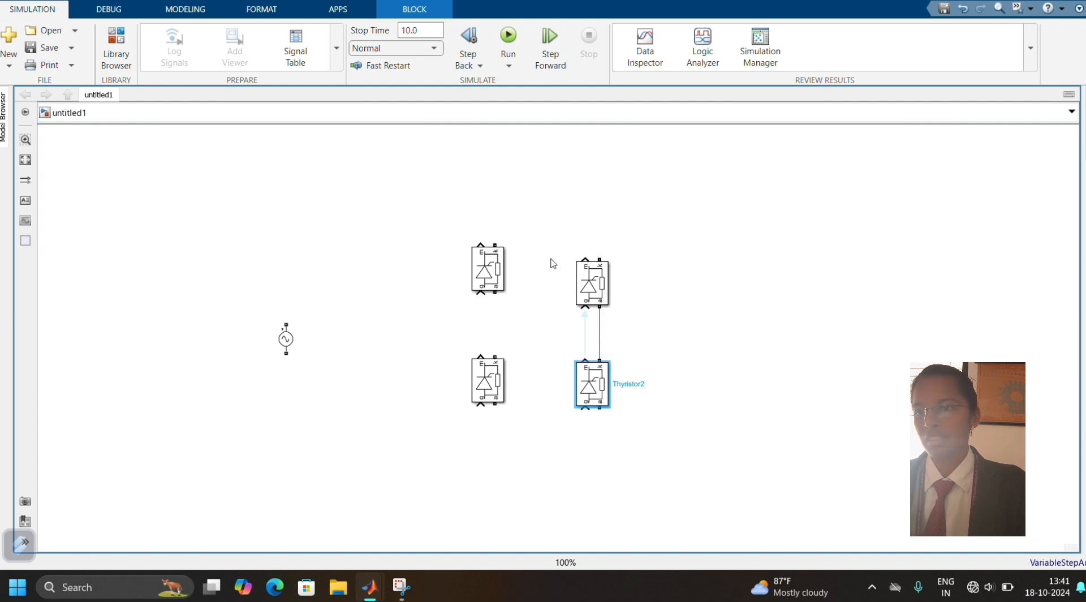
pyautogui.moveTo(495, 244); pyautogui.dragTo(598, 255)
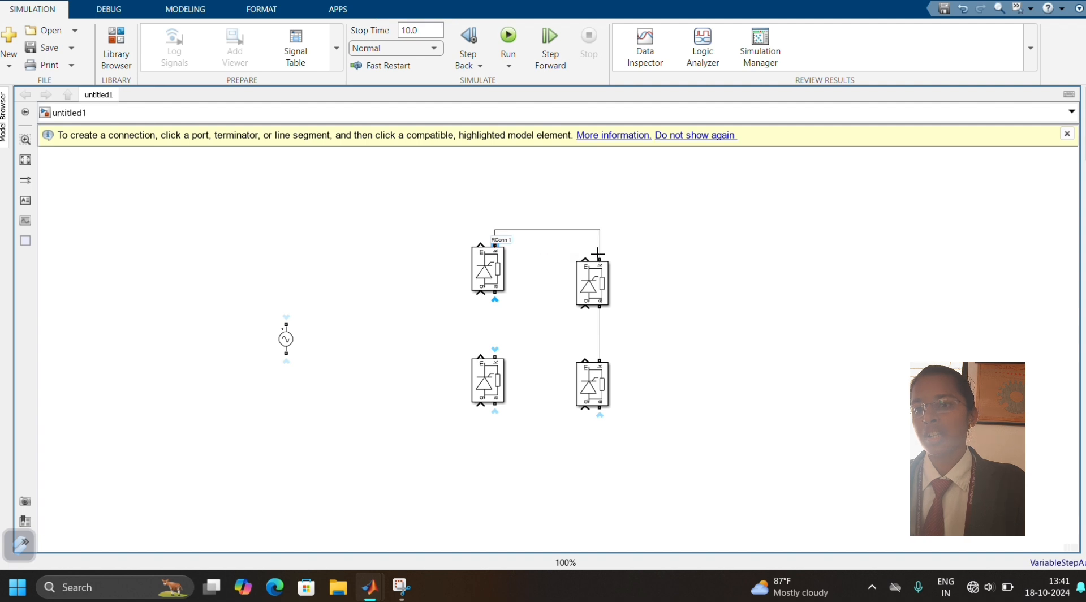
pyautogui.moveTo(495, 293); pyautogui.dragTo(497, 362)
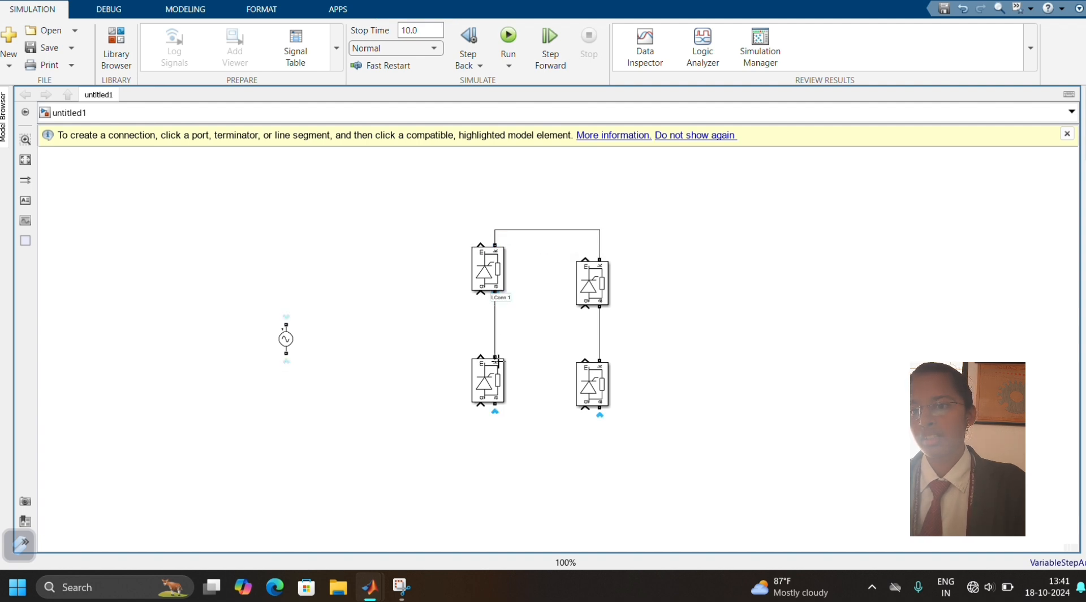
pyautogui.click(499, 405)
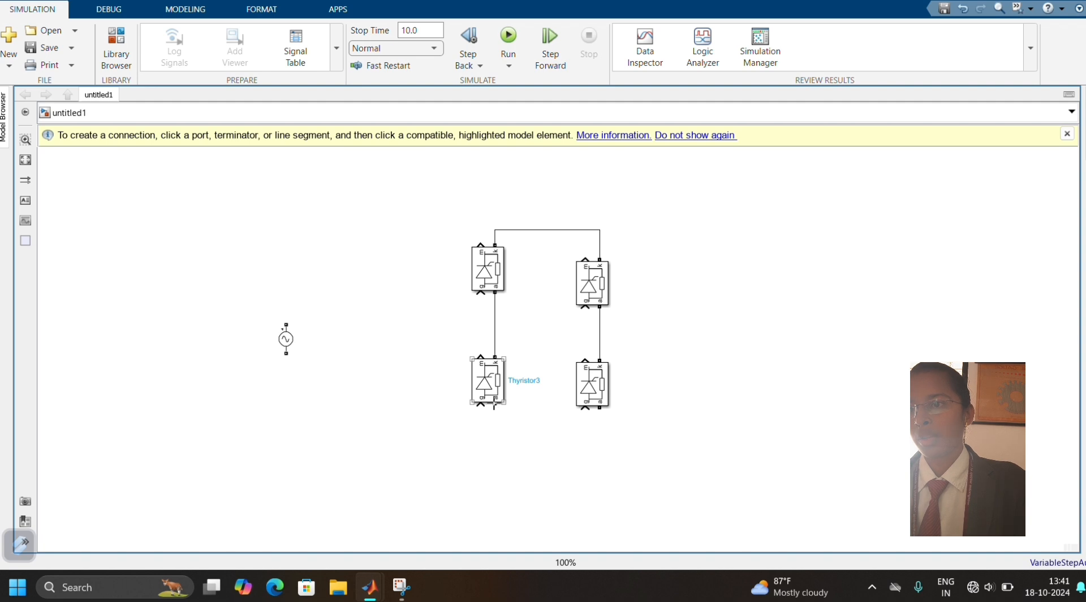
pyautogui.moveTo(495, 405); pyautogui.dragTo(600, 407)
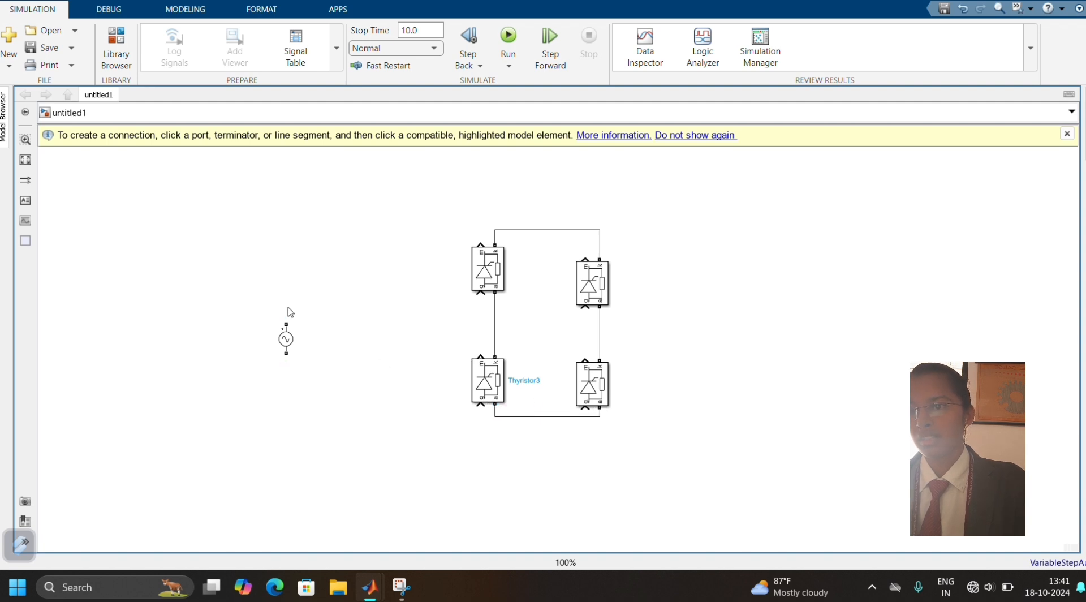
pyautogui.moveTo(286, 325); pyautogui.dragTo(495, 316)
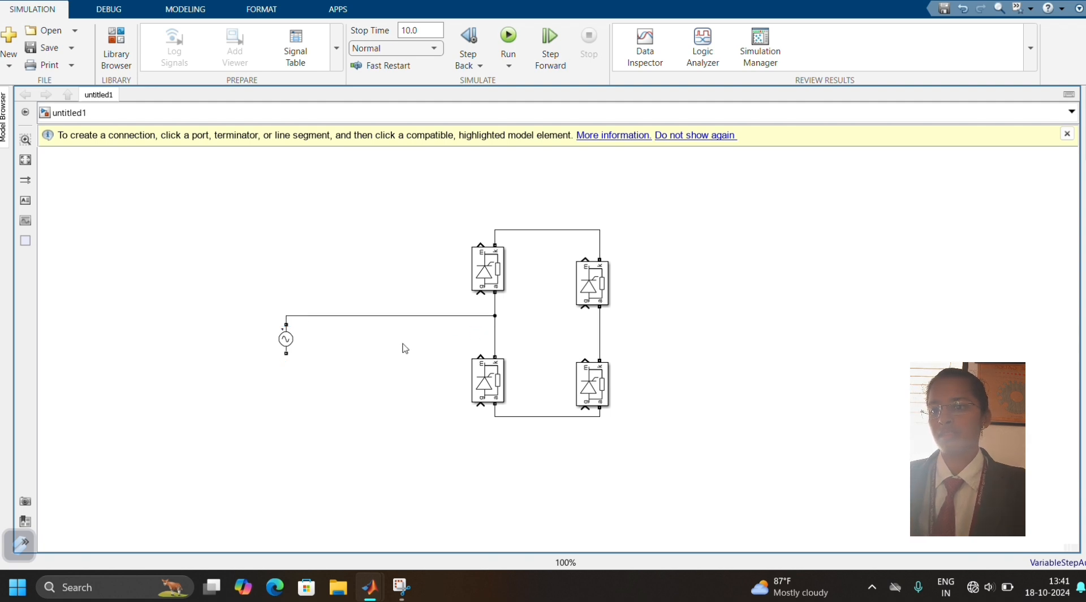
pyautogui.moveTo(286, 355); pyautogui.dragTo(598, 328)
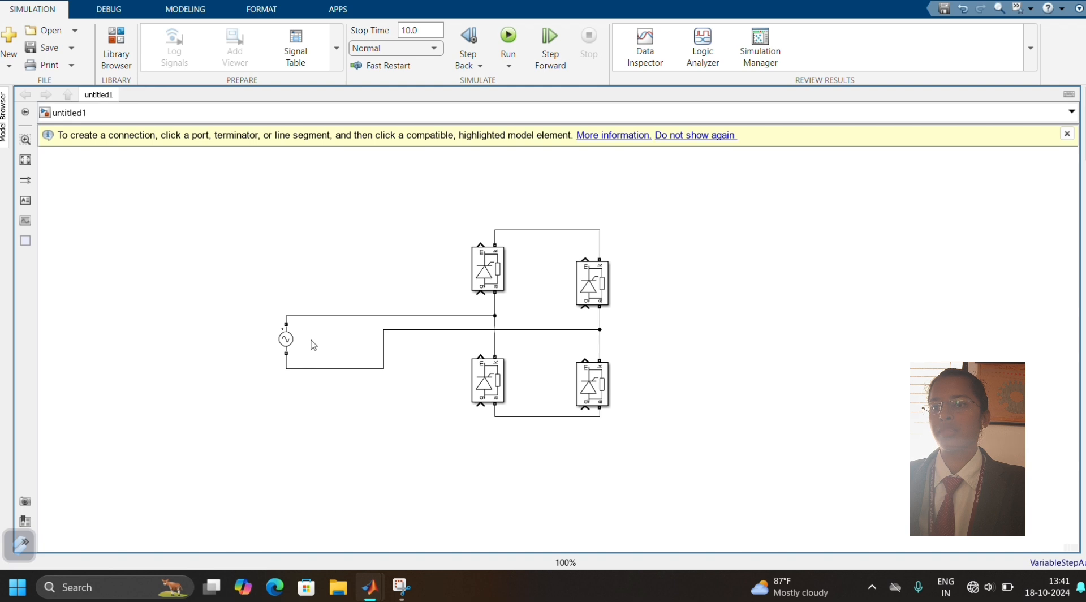
# Step: Add a Voltage Measurement block to the right of the bridge and a Current Measurement block beside its upper output
pyautogui.doubleClick(634, 297)
pyautogui.write('volta')
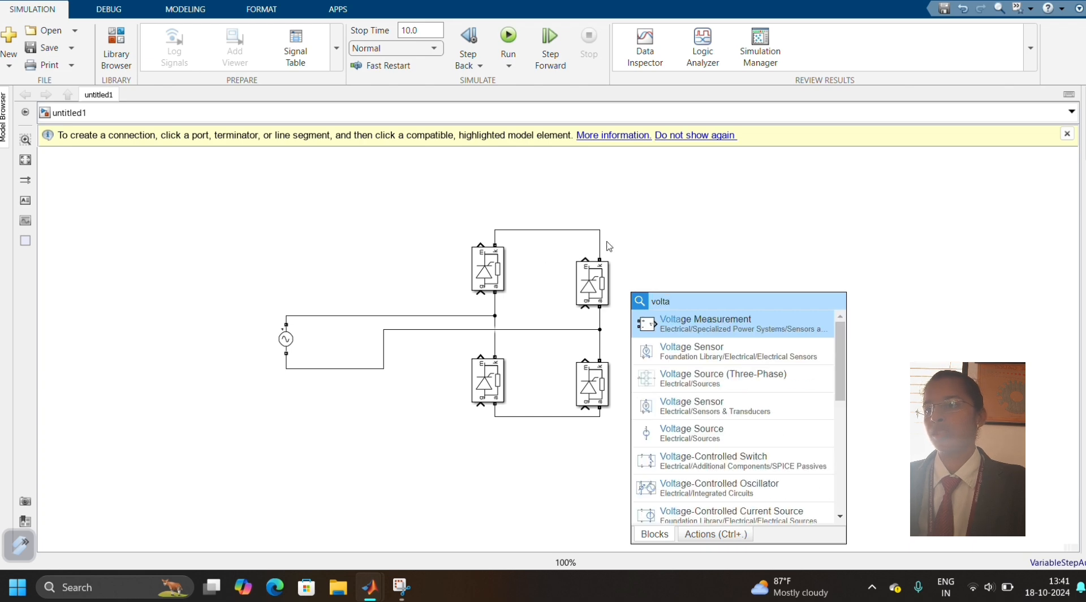
pyautogui.click(714, 334)
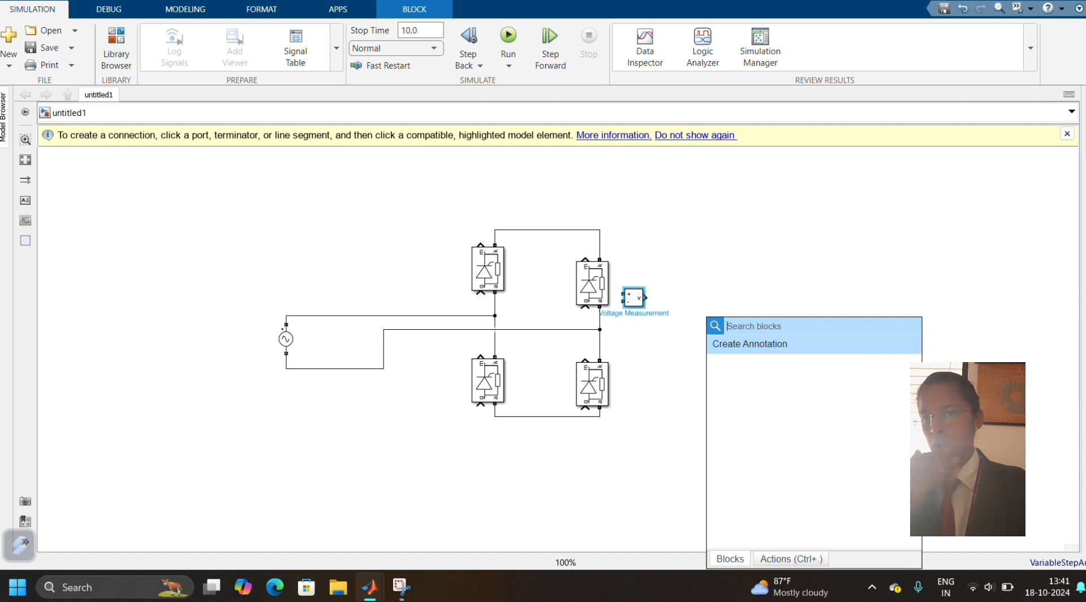
pyautogui.write('curr')
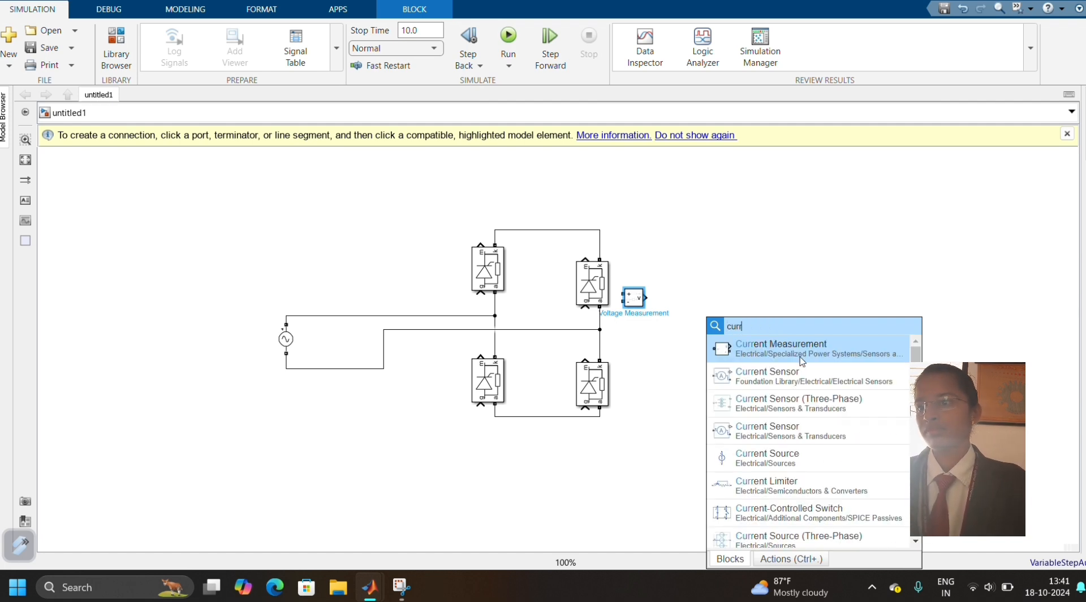
pyautogui.click(802, 346)
pyautogui.moveTo(711, 336); pyautogui.dragTo(651, 232)
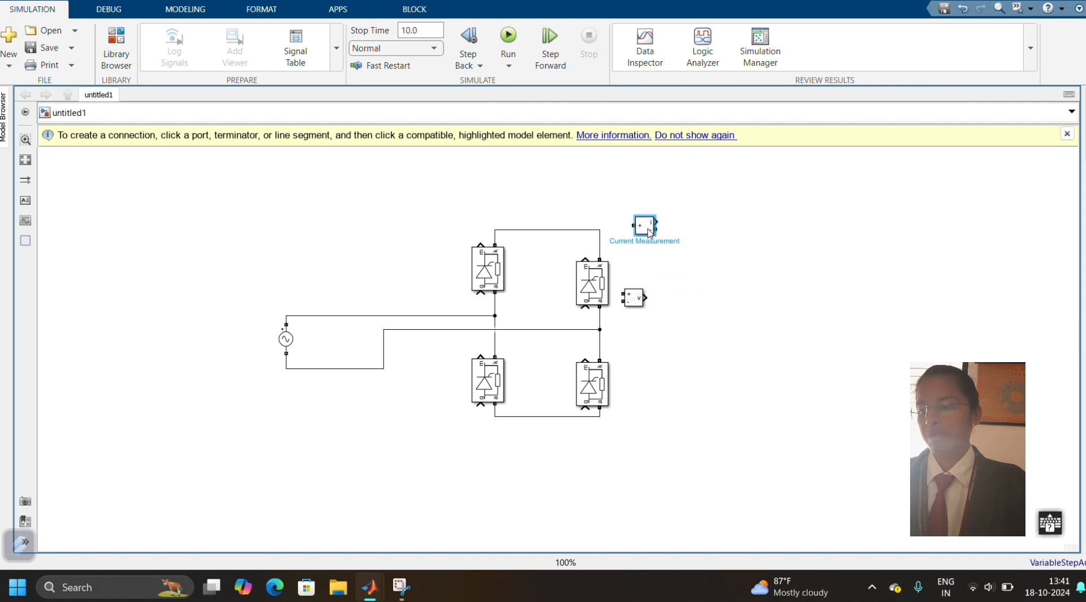
pyautogui.moveTo(627, 286); pyautogui.dragTo(721, 333)
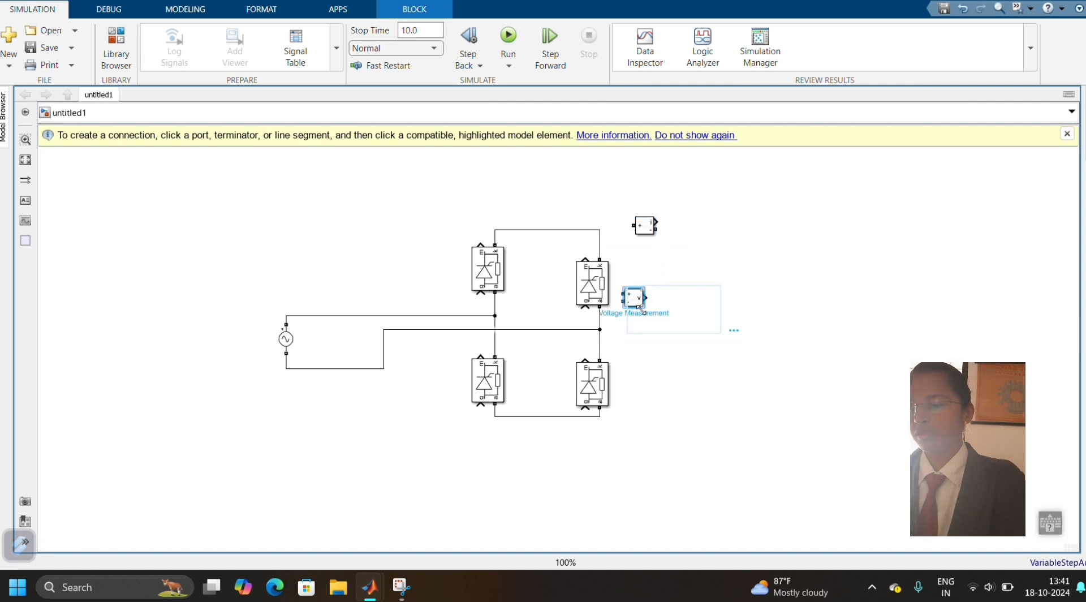
pyautogui.click(643, 310)
pyautogui.moveTo(639, 303); pyautogui.dragTo(723, 334)
# Step: Add a Series RLC Branch block between the bridge and the Voltage Measurement block, and rotate it to stand vertically
pyautogui.doubleClick(671, 338)
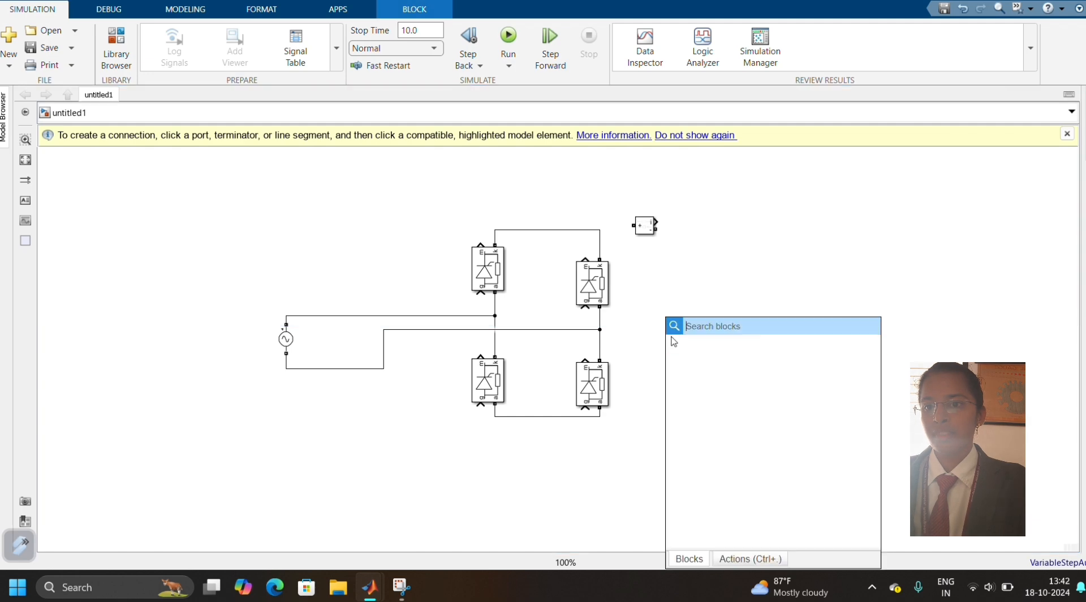
pyautogui.write('rlc')
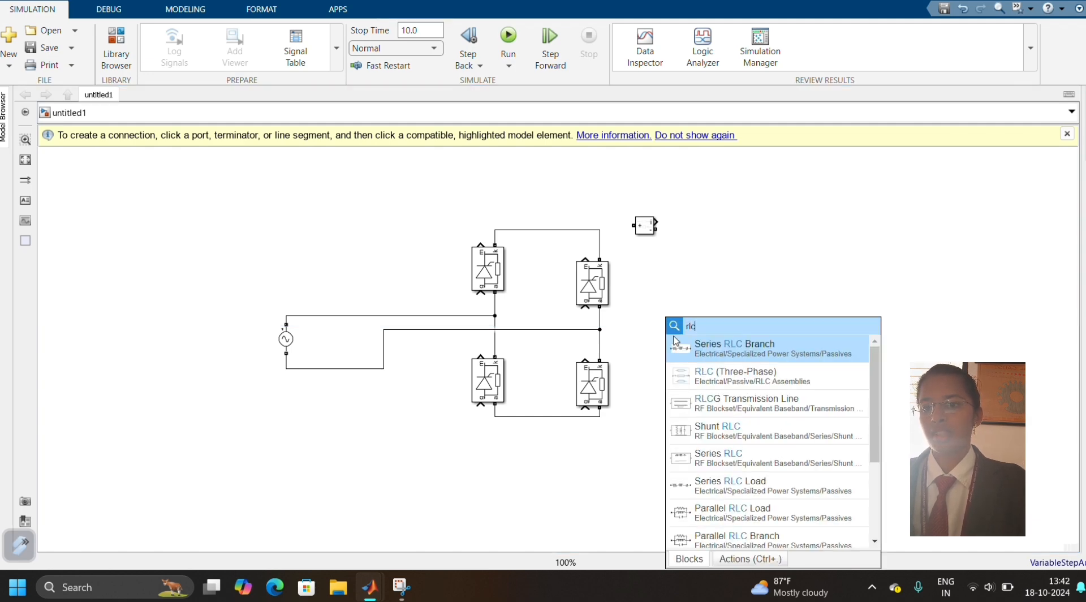
pyautogui.write(' seri')
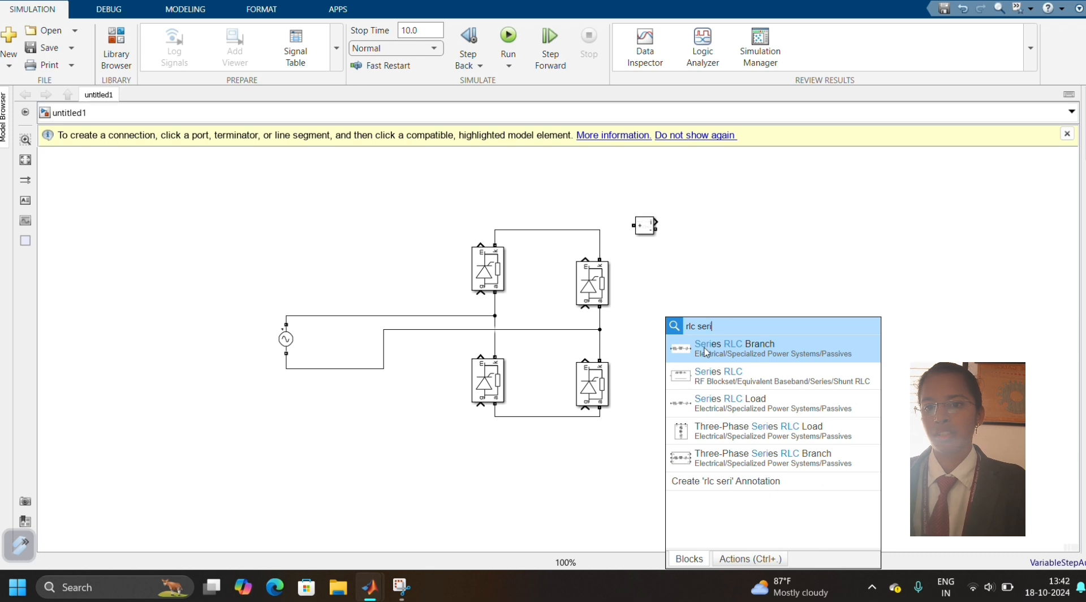
pyautogui.click(706, 352)
pyautogui.hotkey('ctrl', 'r')
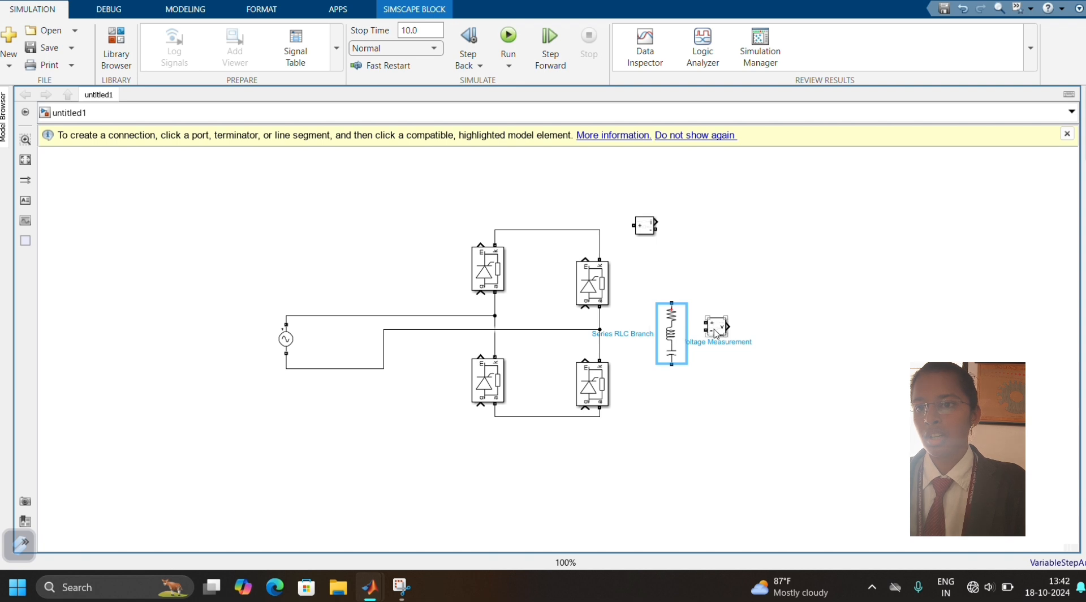
pyautogui.click(707, 332)
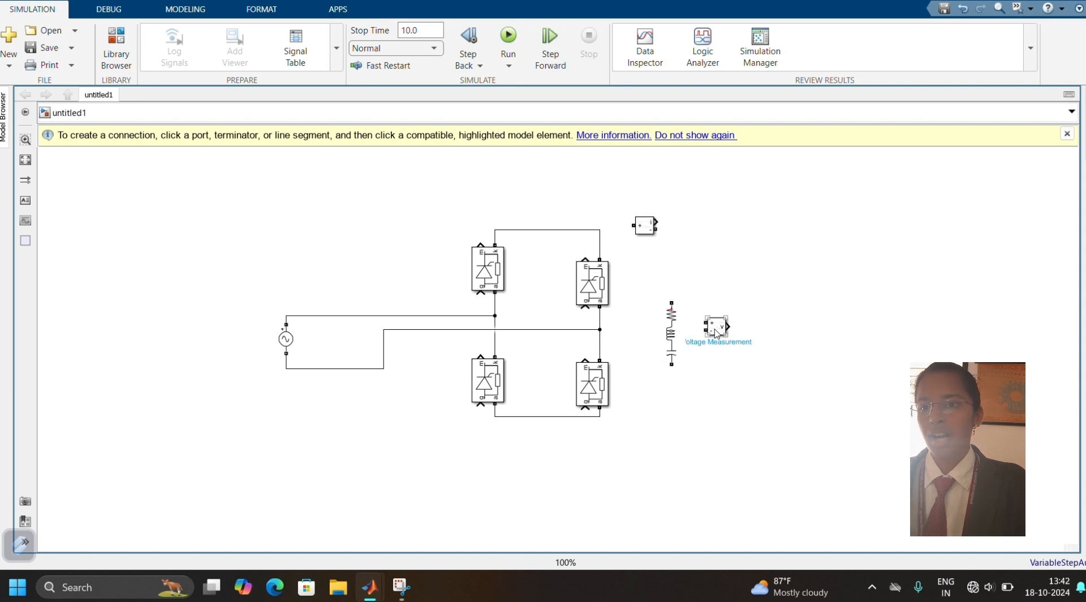
pyautogui.click(370, 346)
pyautogui.hotkey('ctrl', 'v')
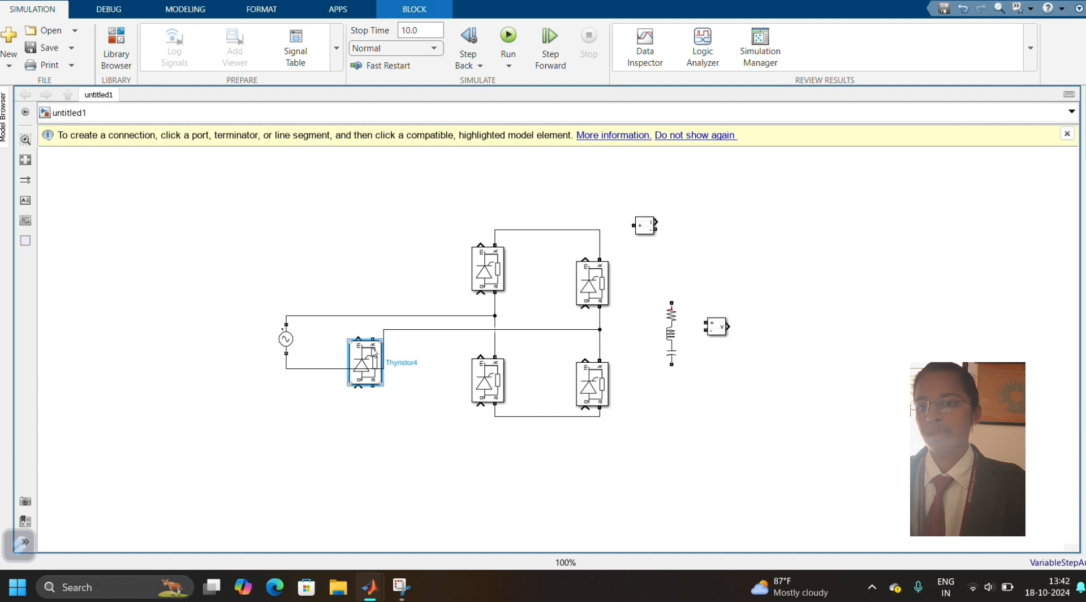
pyautogui.hotkey('ctrl', 'z')
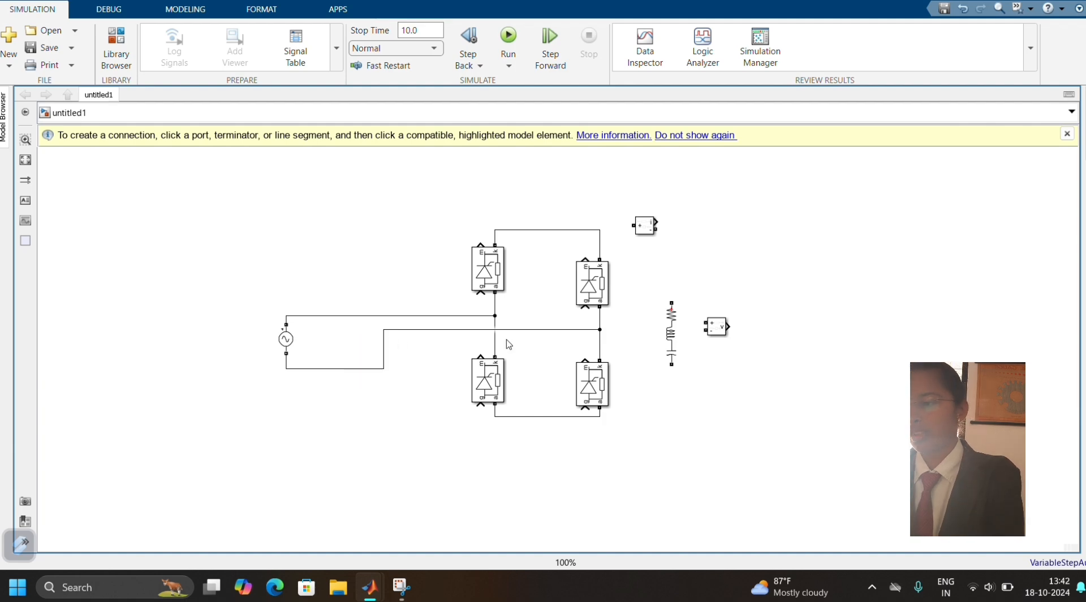
pyautogui.click(717, 333)
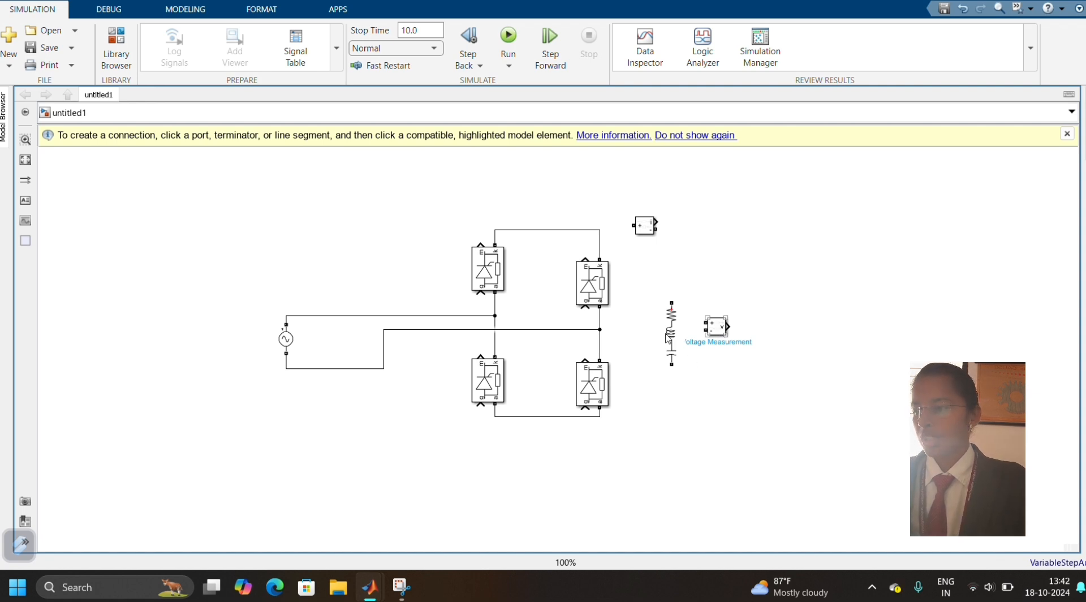
# Step: Set the Series RLC Branch to branch type R with a resistance of 20 ohms
pyautogui.doubleClick(681, 341)
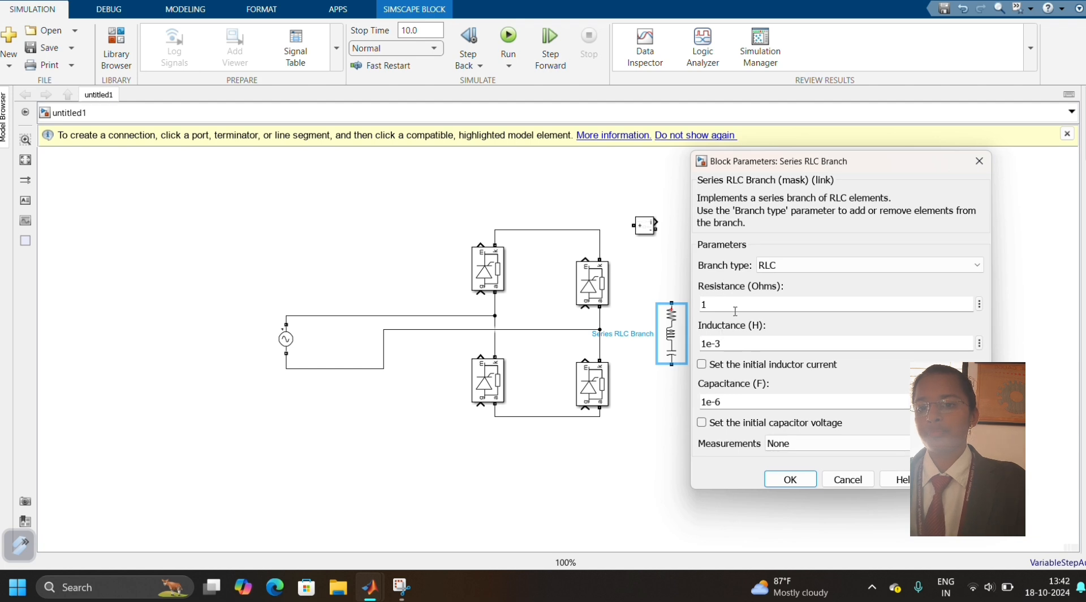
pyautogui.click(777, 270)
pyautogui.click(763, 289)
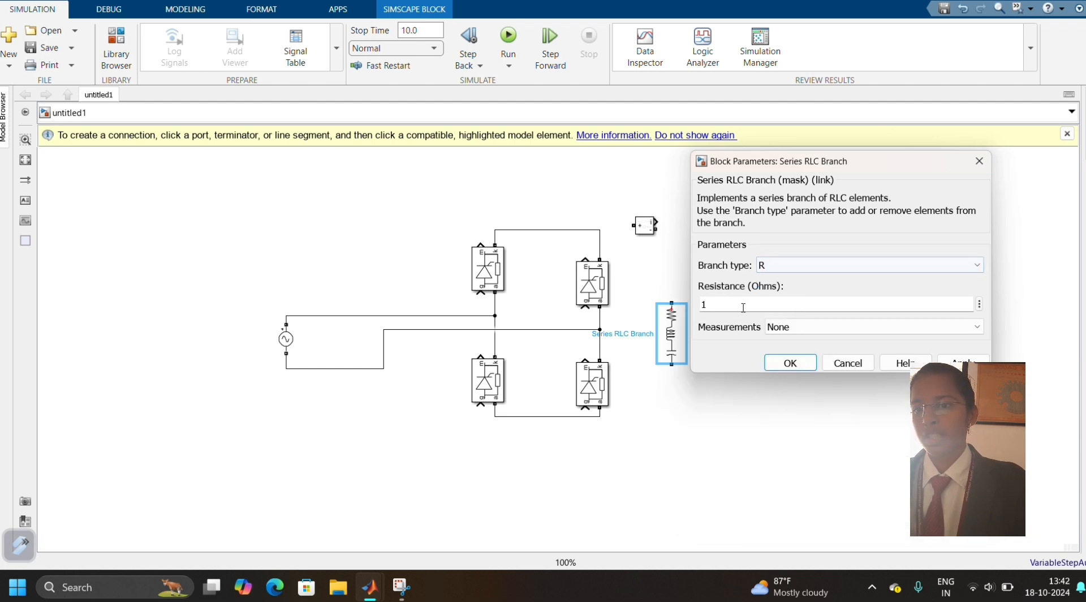
pyautogui.click(759, 305)
pyautogui.press('BackSpace')
pyautogui.write('20')
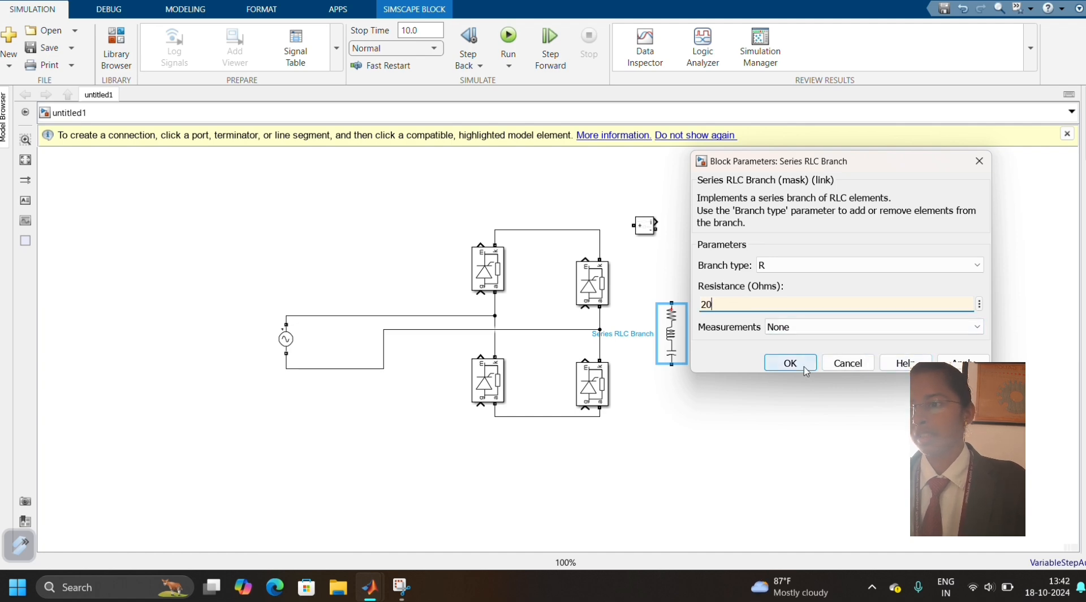
pyautogui.click(790, 363)
pyautogui.doubleClick(716, 327)
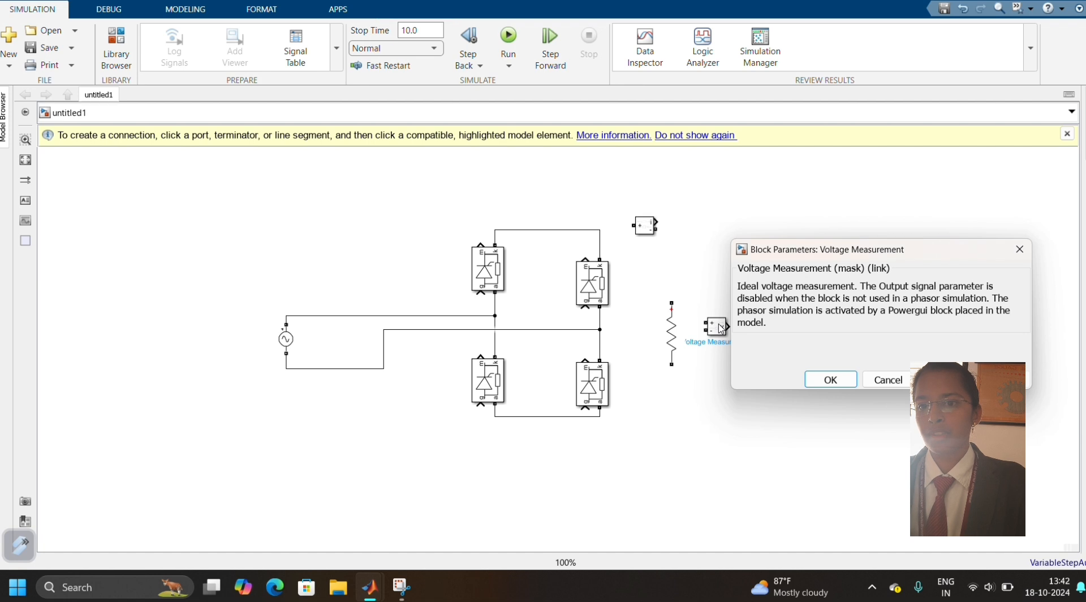
pyautogui.press('Escape')
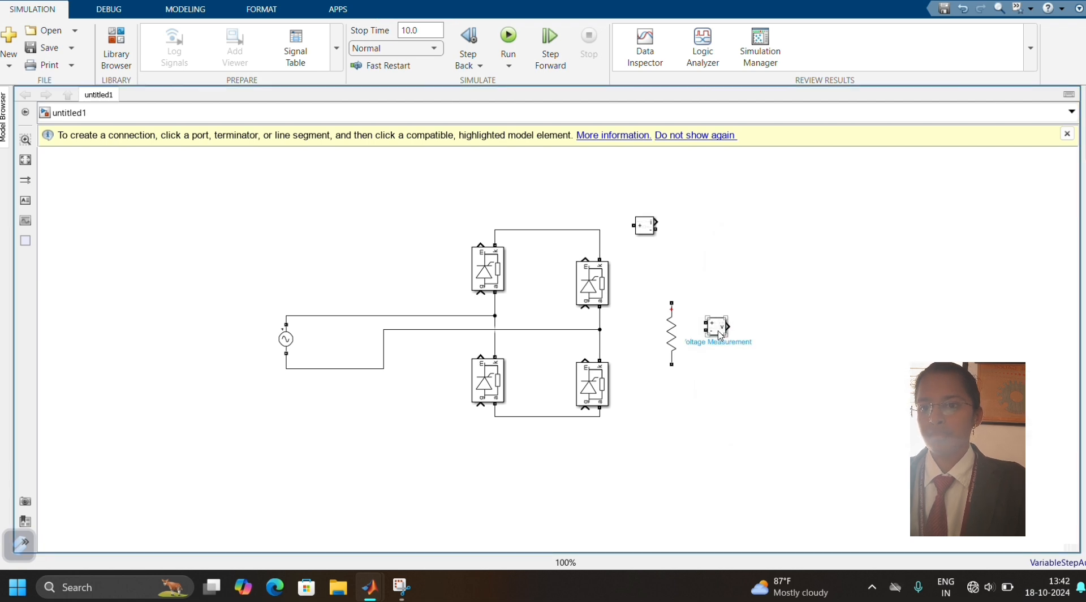
pyautogui.click(672, 348)
pyautogui.click(466, 347)
pyautogui.hotkey('ctrl', 'v')
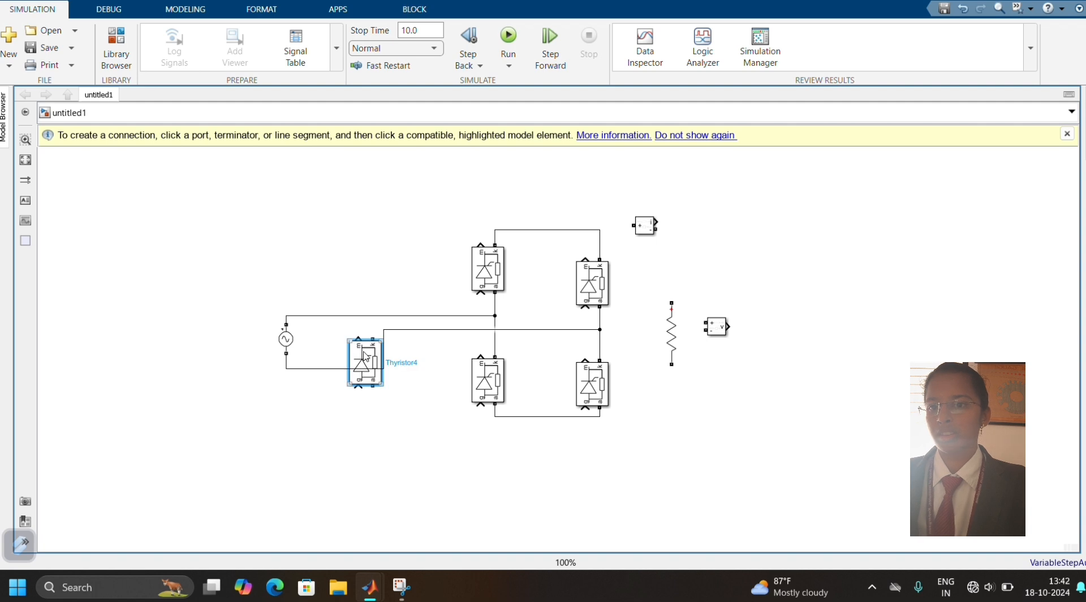
pyautogui.press('Delete')
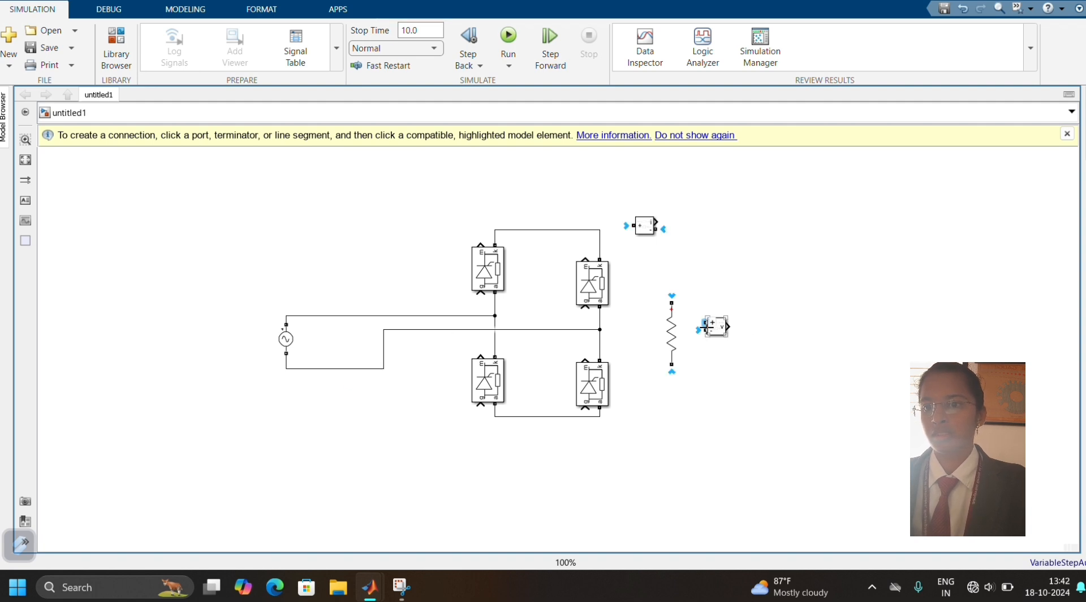
# Step: Duplicate the Voltage Measurement block beside the AC source and connect its two inputs across the source lines
pyautogui.click(714, 329)
pyautogui.rightClick(714, 328)
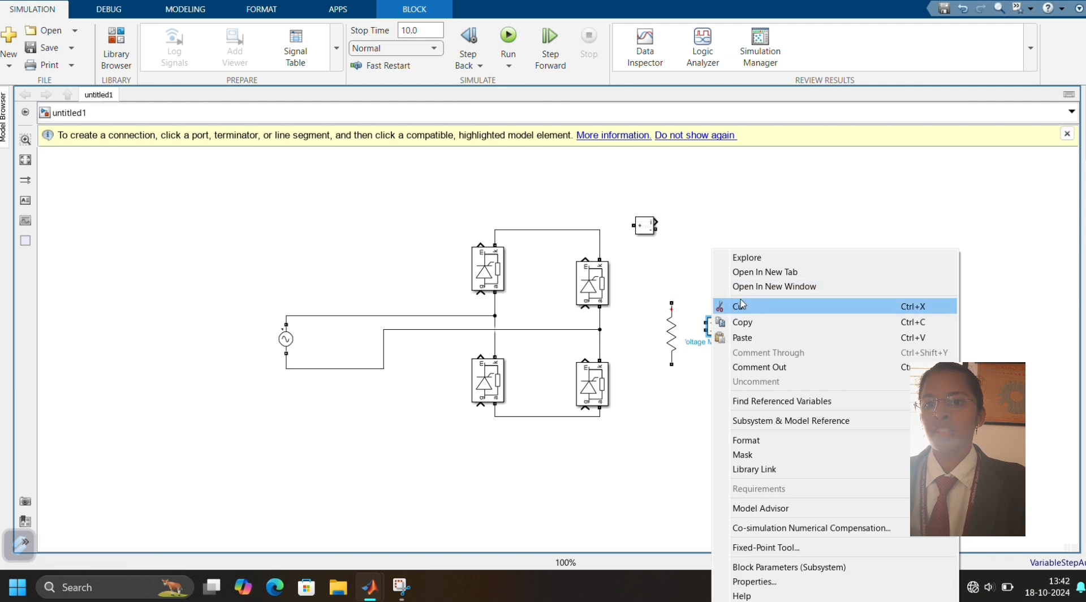
pyautogui.click(741, 322)
pyautogui.click(338, 341)
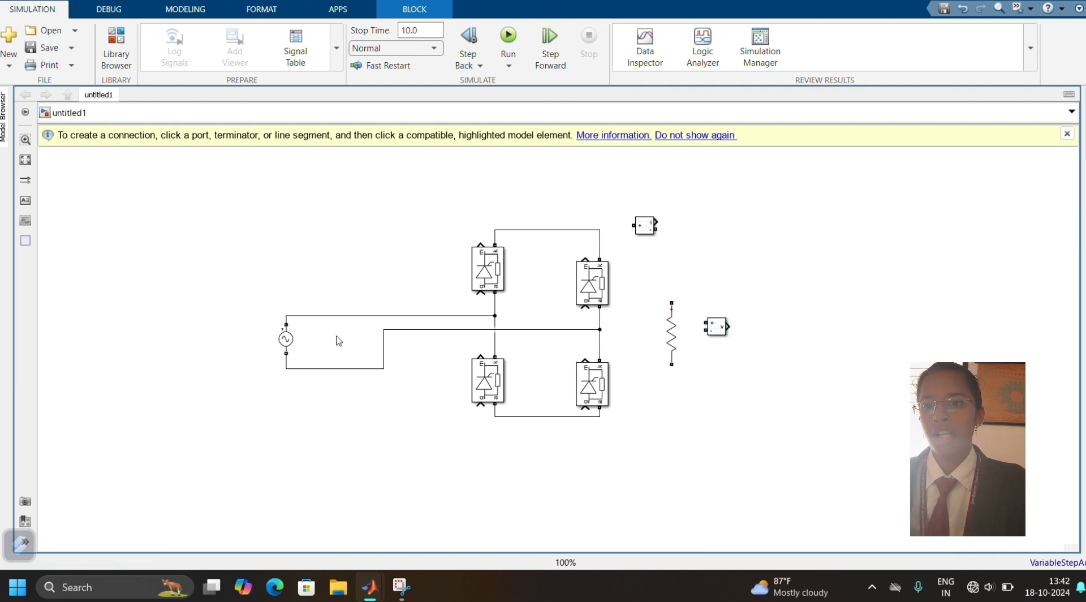
pyautogui.hotkey('ctrl', 'v')
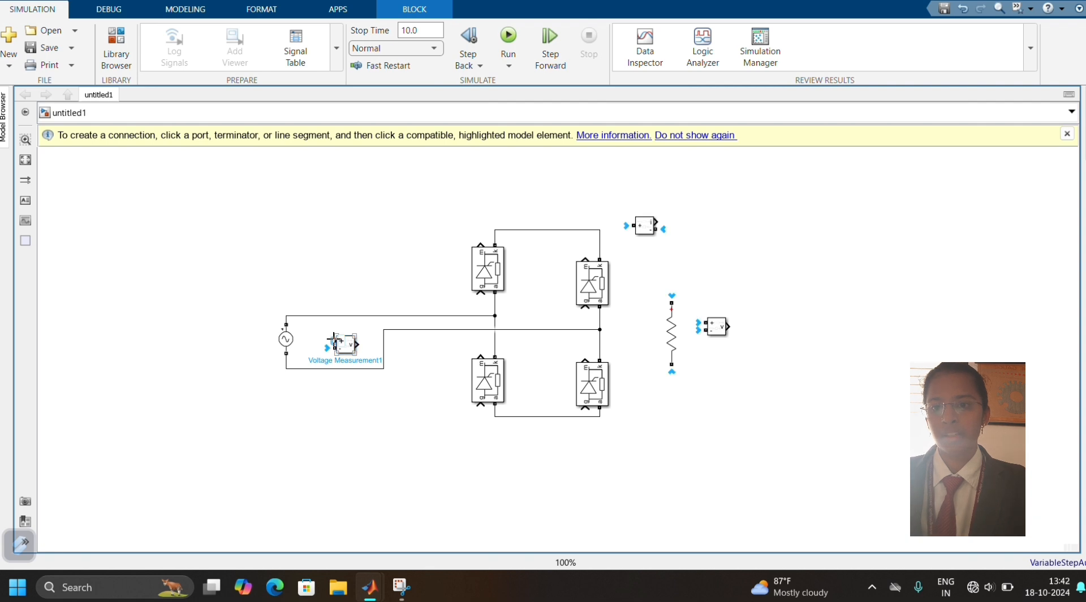
pyautogui.moveTo(335, 340)
pyautogui.mouseDown()
pyautogui.moveTo(338, 315)
pyautogui.moveTo(326, 369)
pyautogui.mouseUp()
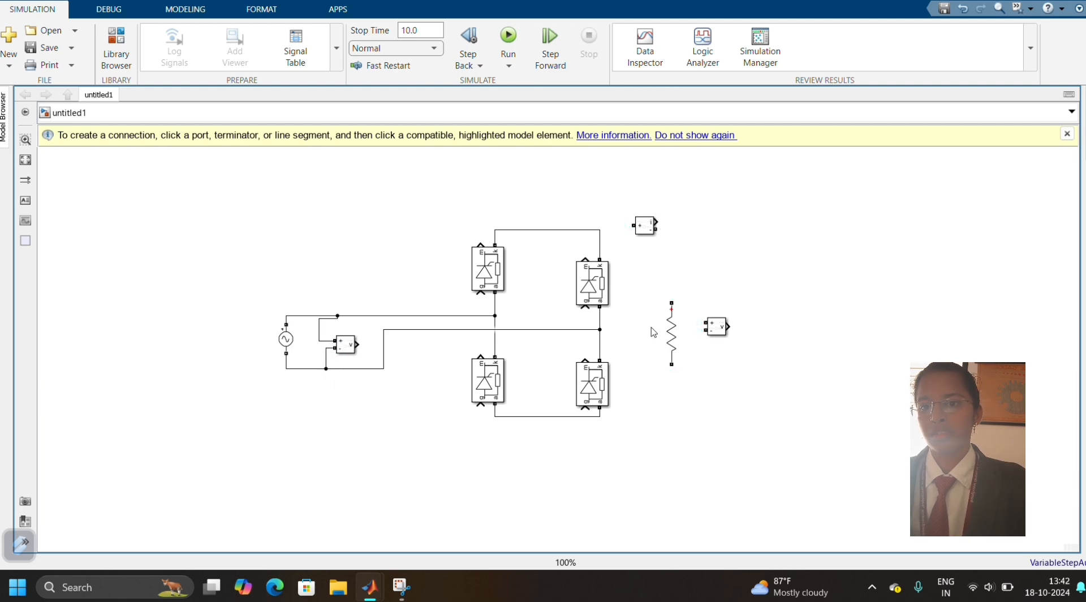
# Step: Wire the Current Measurement block and resistor in series across the bridge output, and connect the output Voltage Measurement block across the resistor
pyautogui.moveTo(672, 303); pyautogui.dragTo(656, 230)
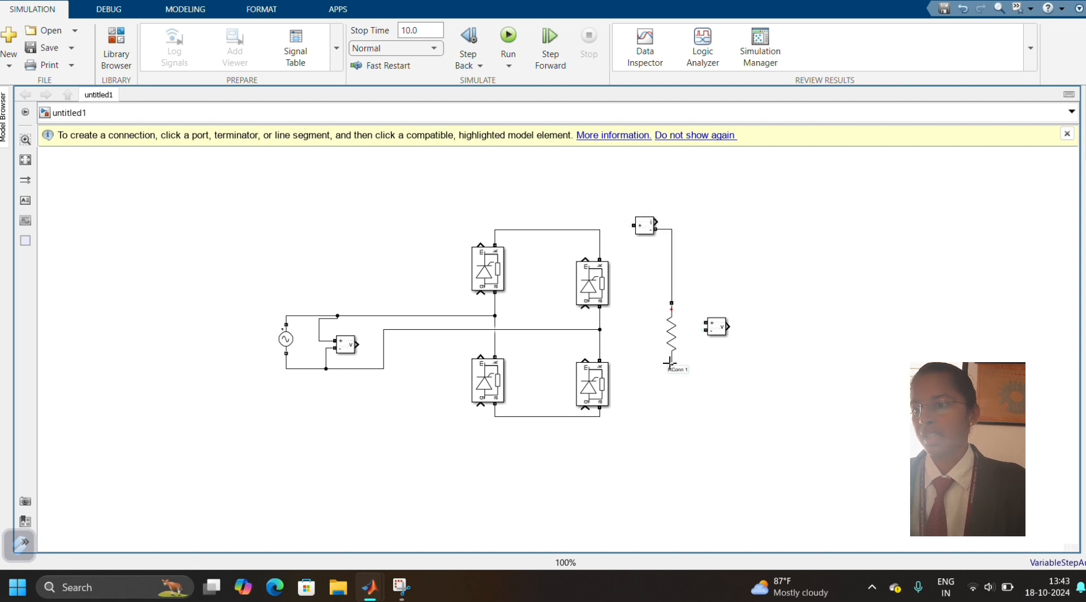
pyautogui.moveTo(670, 362); pyautogui.dragTo(598, 417)
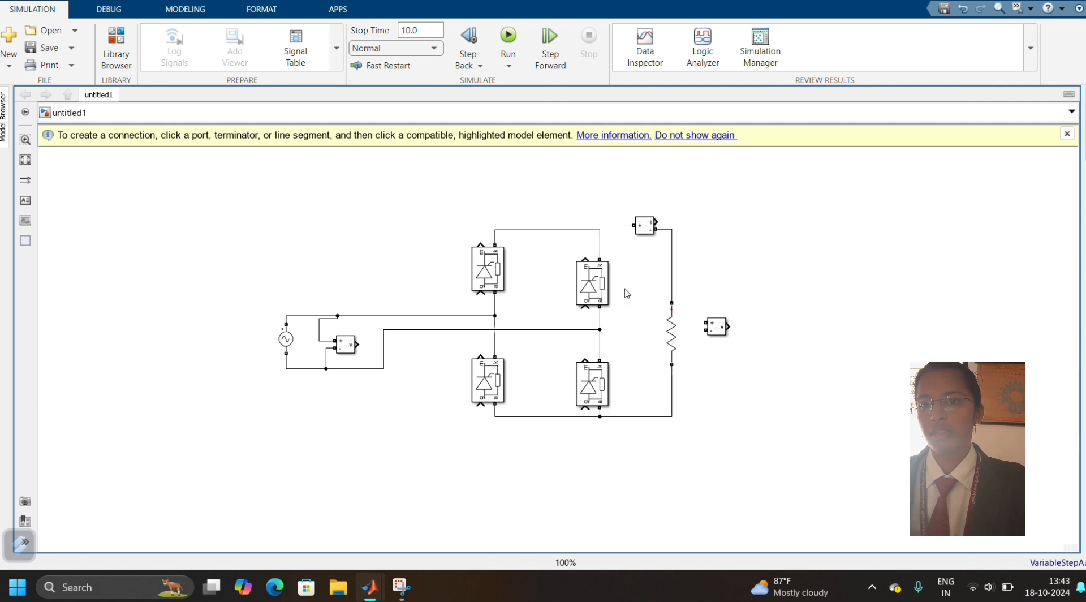
pyautogui.moveTo(634, 225); pyautogui.dragTo(599, 229)
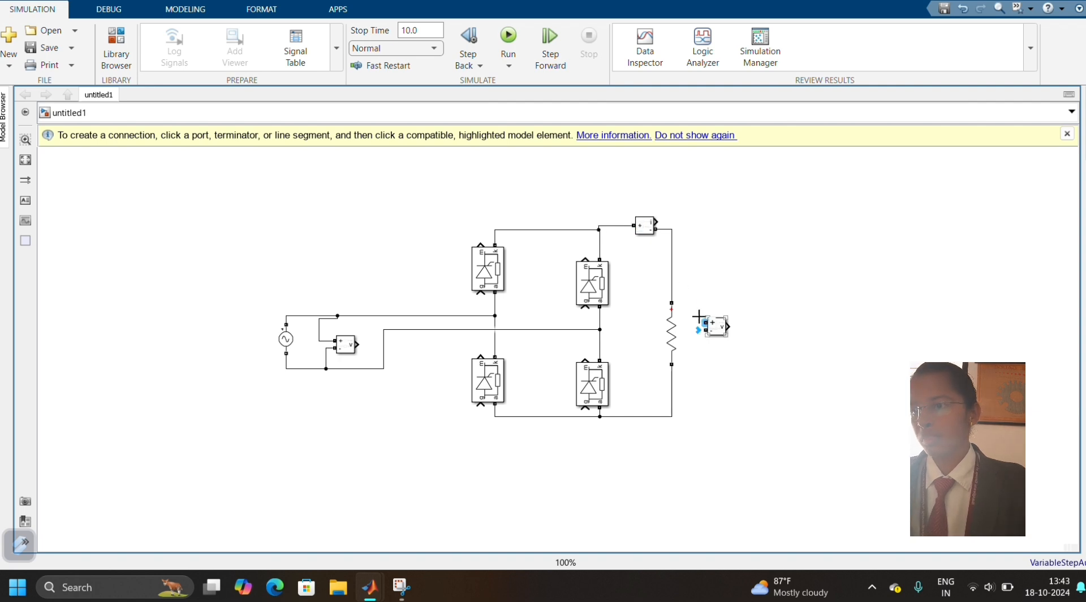
pyautogui.moveTo(705, 323); pyautogui.dragTo(672, 281)
pyautogui.moveTo(705, 330); pyautogui.dragTo(672, 383)
# Step: Add a Simulink Scope block above the output Voltage Measurement block
pyautogui.doubleClick(730, 263)
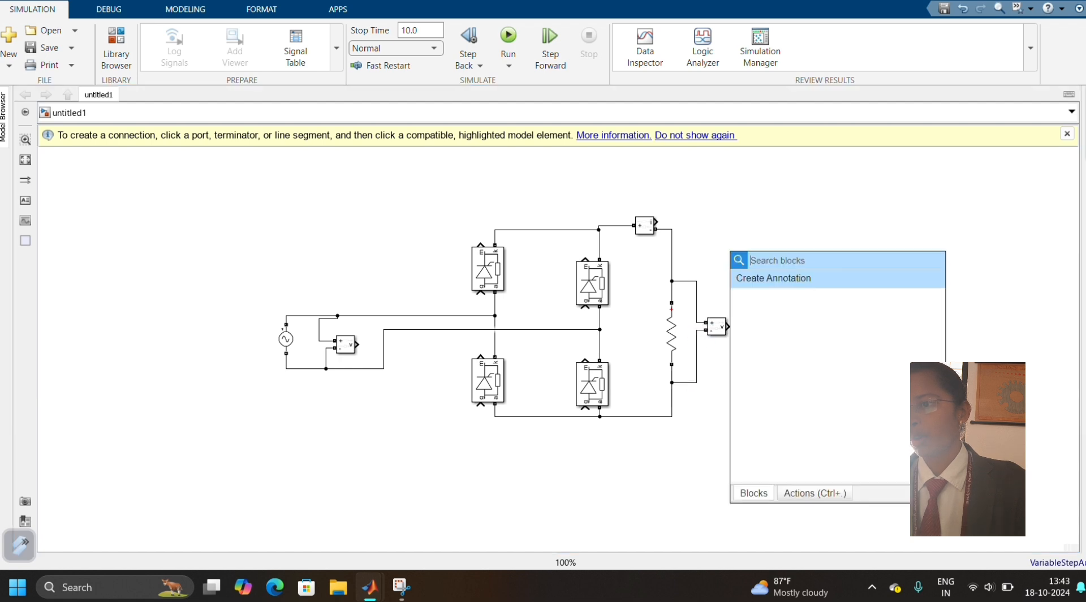
pyautogui.write('scope')
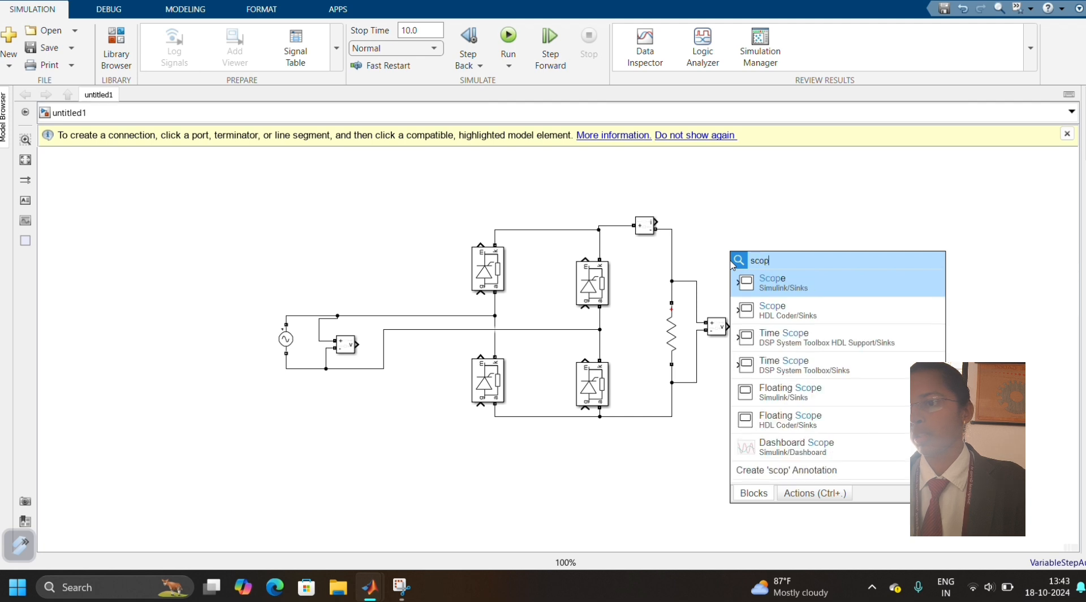
pyautogui.click(805, 289)
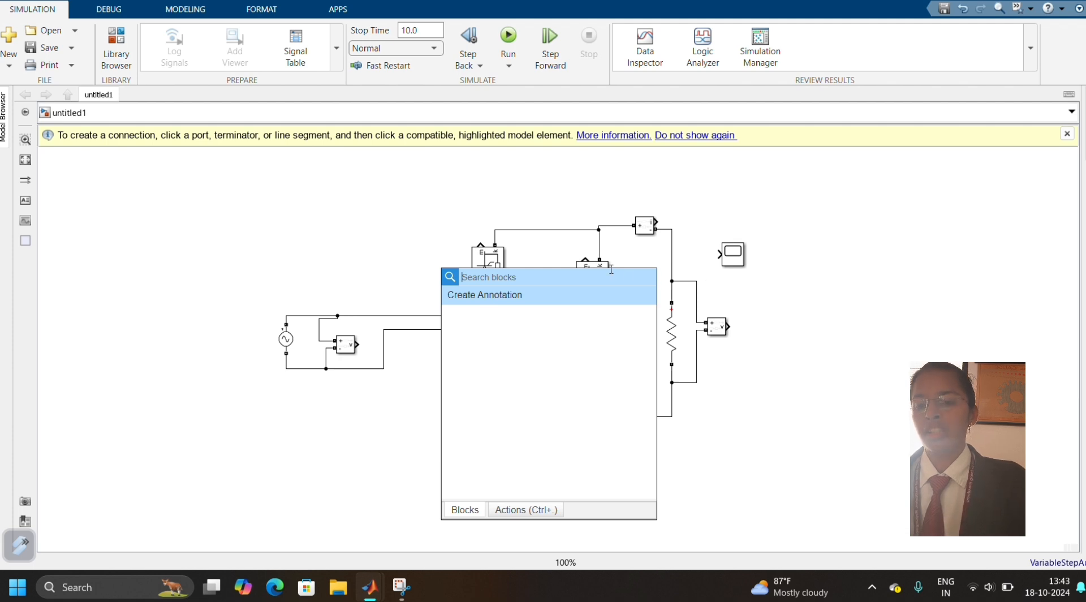
# Step: Add a Pulse Generator block beside the upper-left thyristor and place a copy of it near each of the other three thyristors
pyautogui.write('pulse')
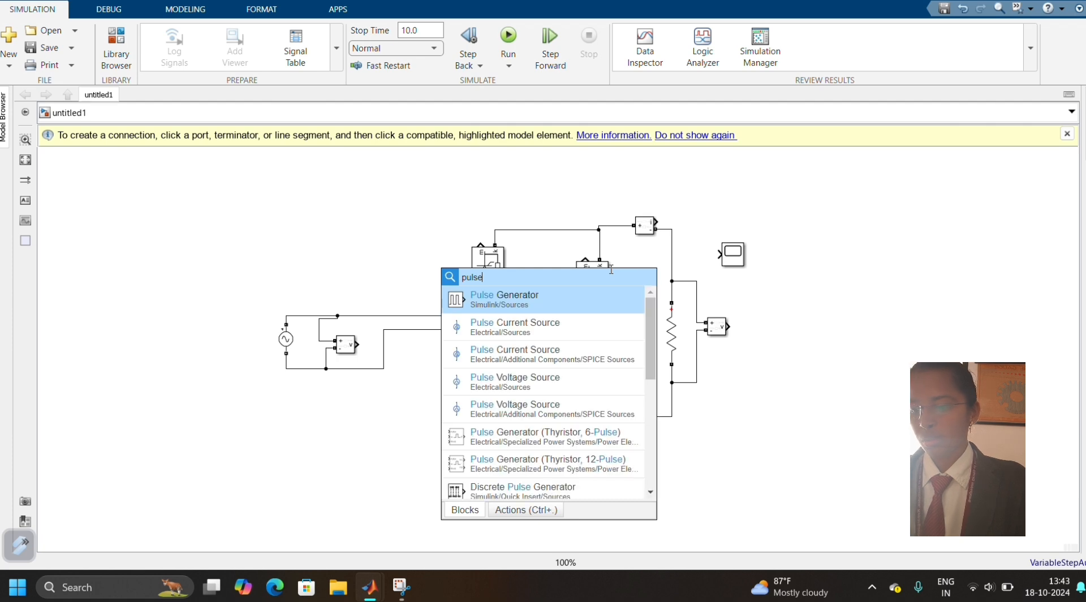
pyautogui.click(552, 301)
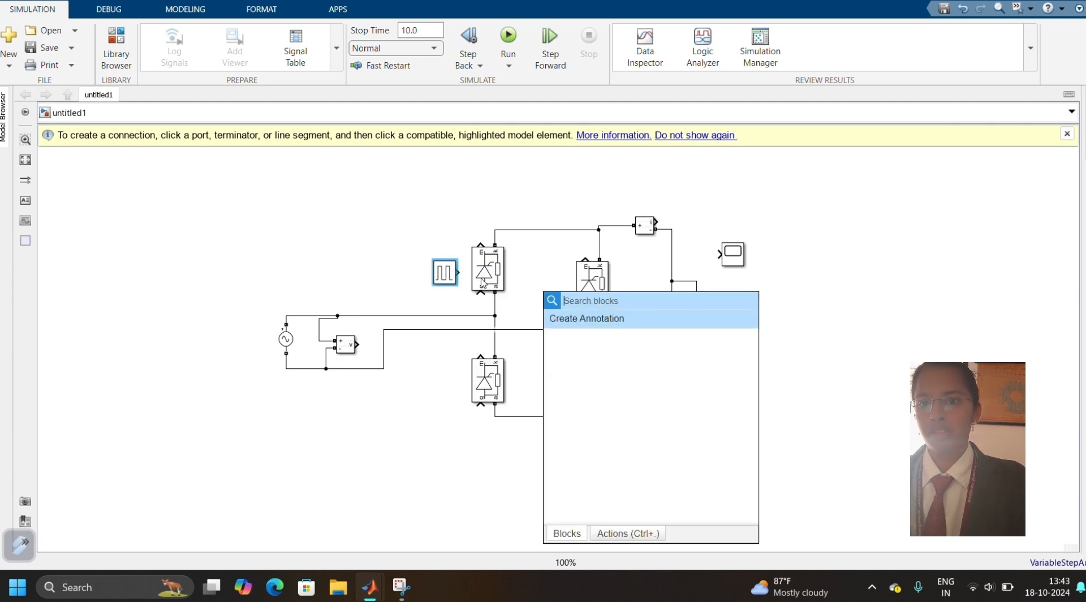
pyautogui.click(447, 283)
pyautogui.hotkey('ctrl', 'c')
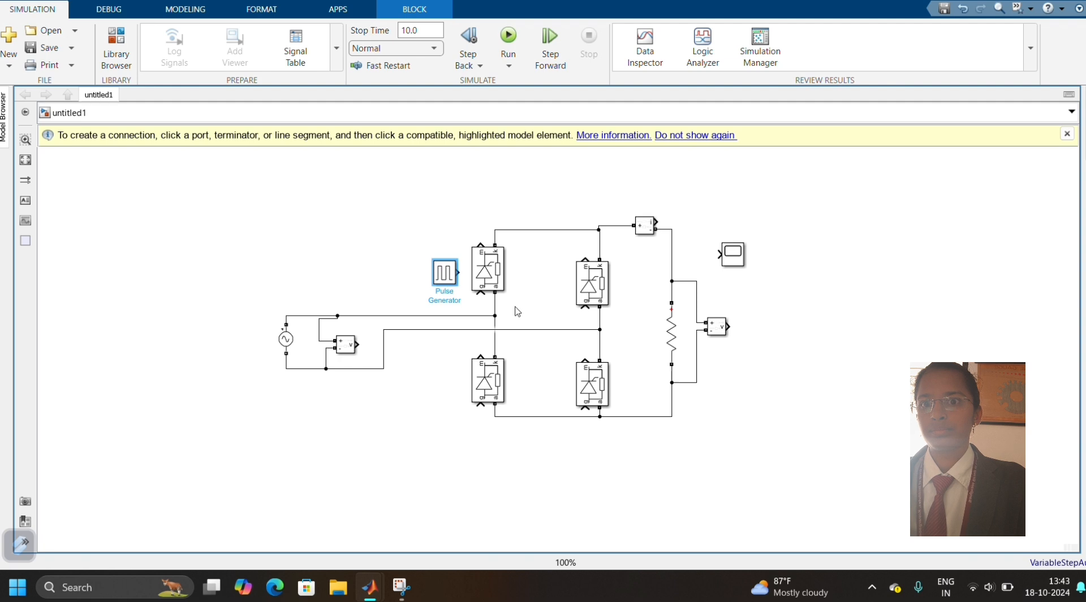
pyautogui.click(553, 318)
pyautogui.hotkey('ctrl', 'v')
pyautogui.click(554, 391)
pyautogui.hotkey('ctrl', 'v')
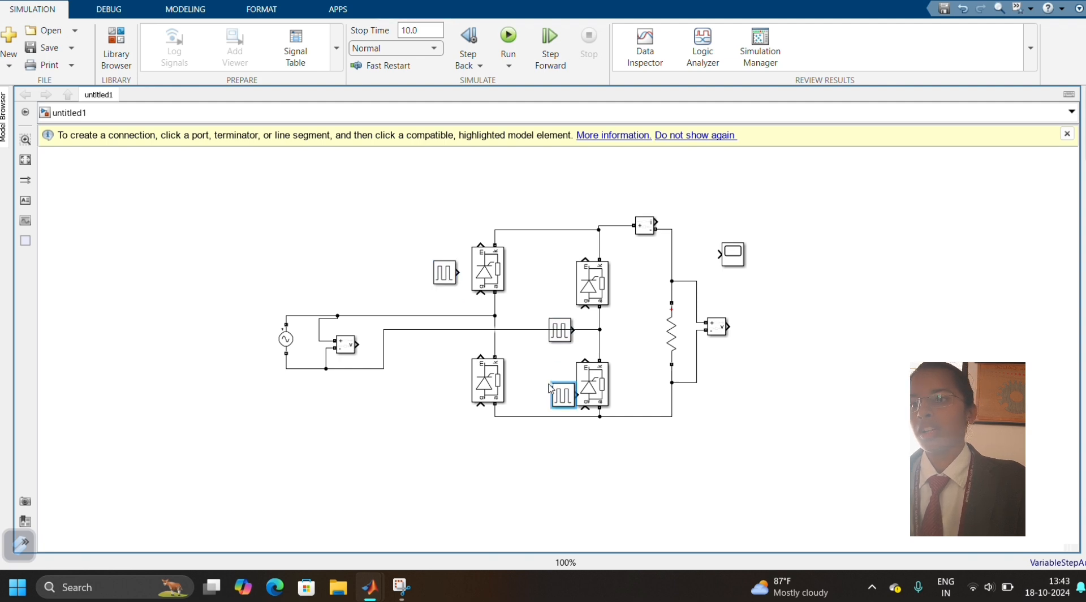
pyautogui.click(445, 391)
pyautogui.hotkey('ctrl', 'v')
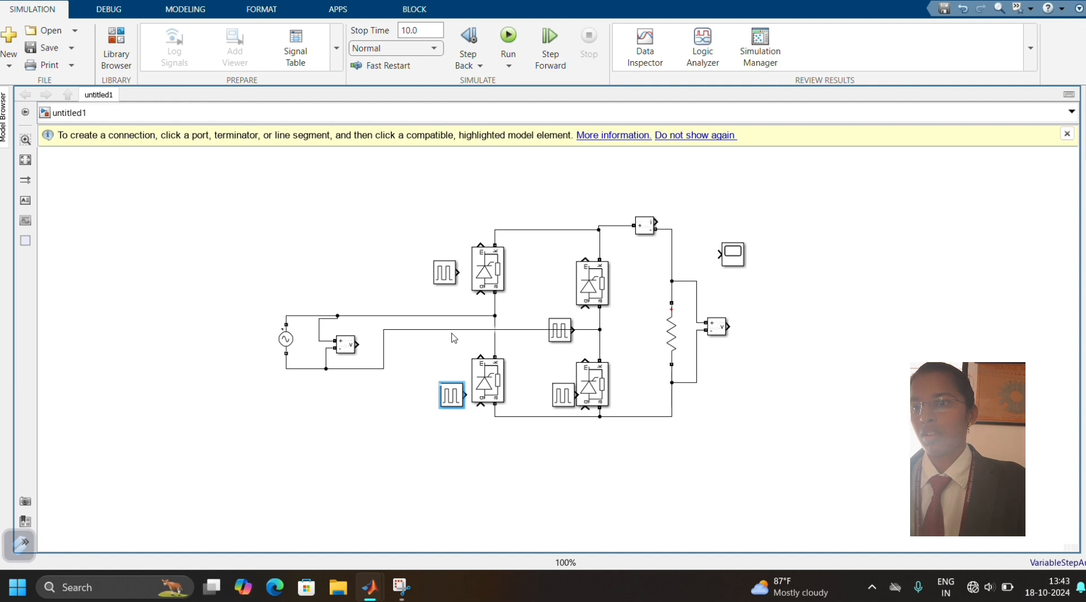
# Step: Connect each Pulse Generator to the gate of its adjacent thyristor, shifting the two generators of the right leg clear of the wiring
pyautogui.click(455, 271)
pyautogui.moveTo(459, 272); pyautogui.dragTo(480, 294)
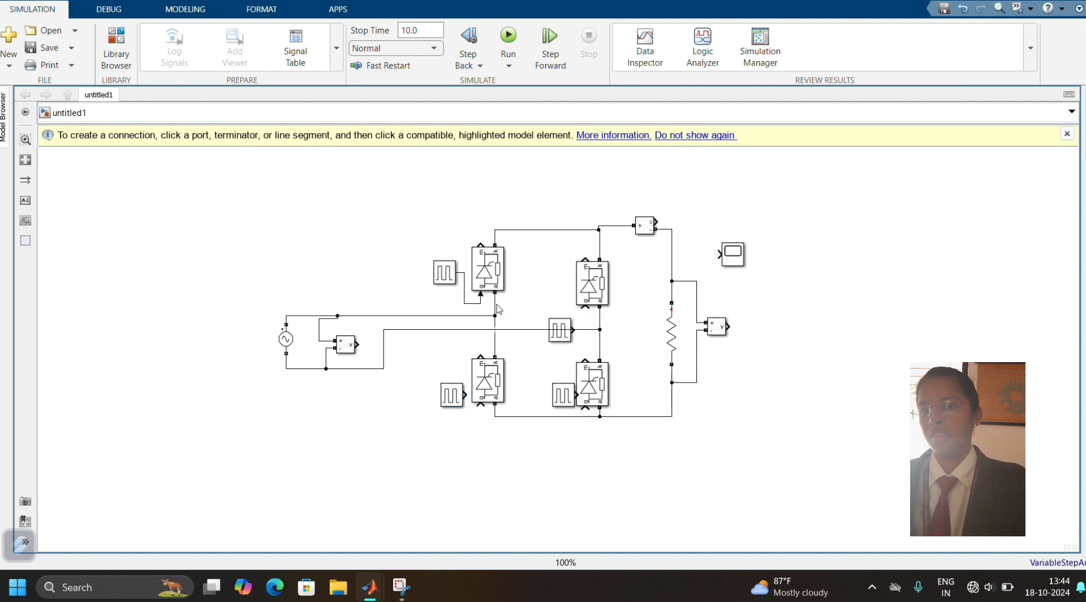
pyautogui.click(560, 330)
pyautogui.moveTo(566, 332); pyautogui.dragTo(587, 309)
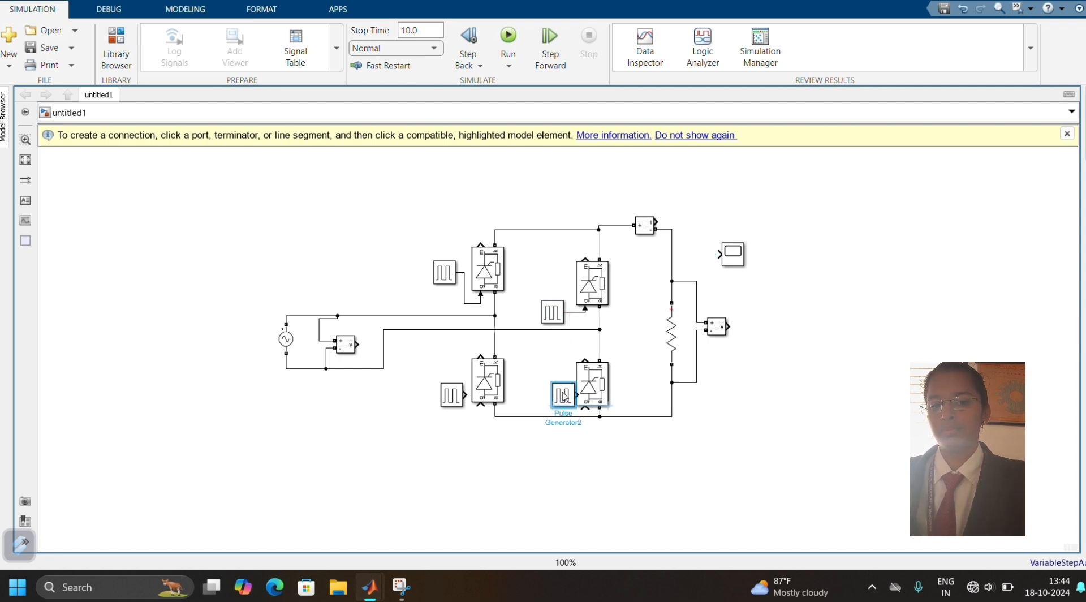
pyautogui.moveTo(566, 399); pyautogui.dragTo(586, 408)
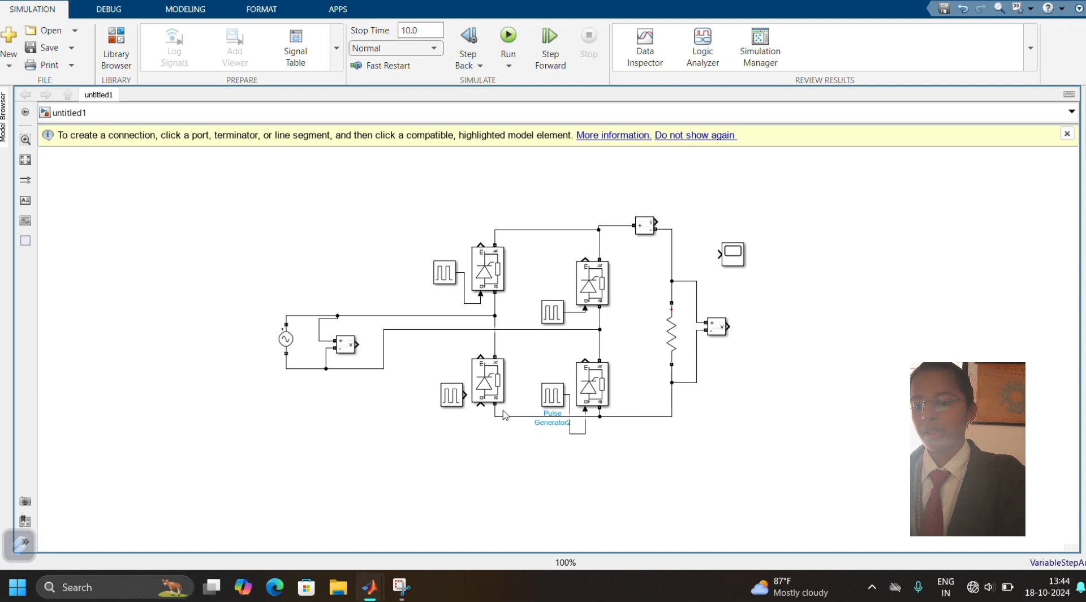
pyautogui.moveTo(465, 395); pyautogui.dragTo(480, 405)
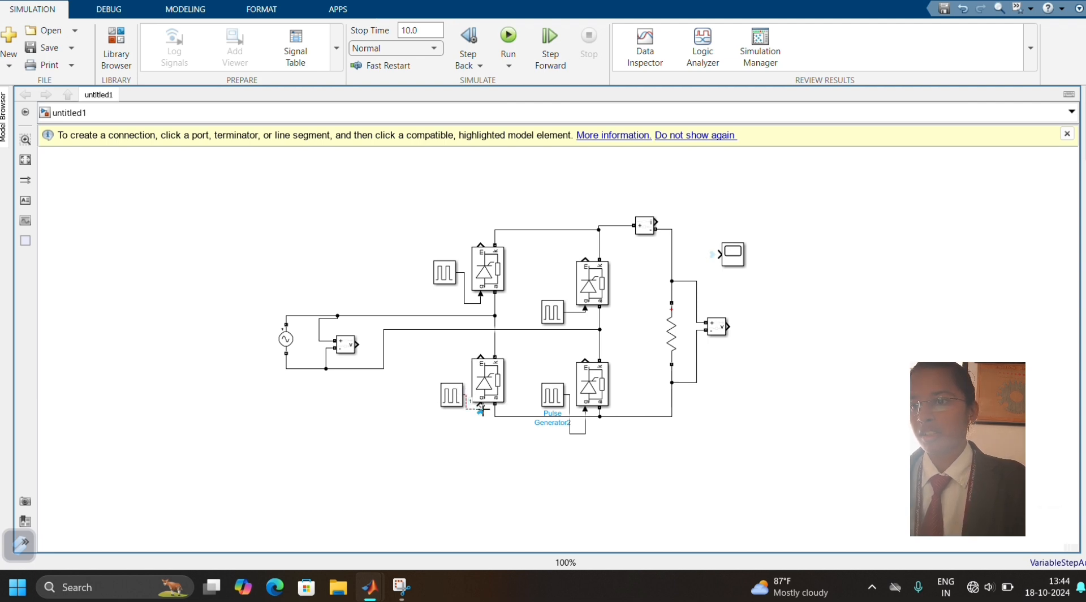
# Step: Configure the Scope with 3 input ports and a layout of three displays stacked in one column
pyautogui.click(729, 263)
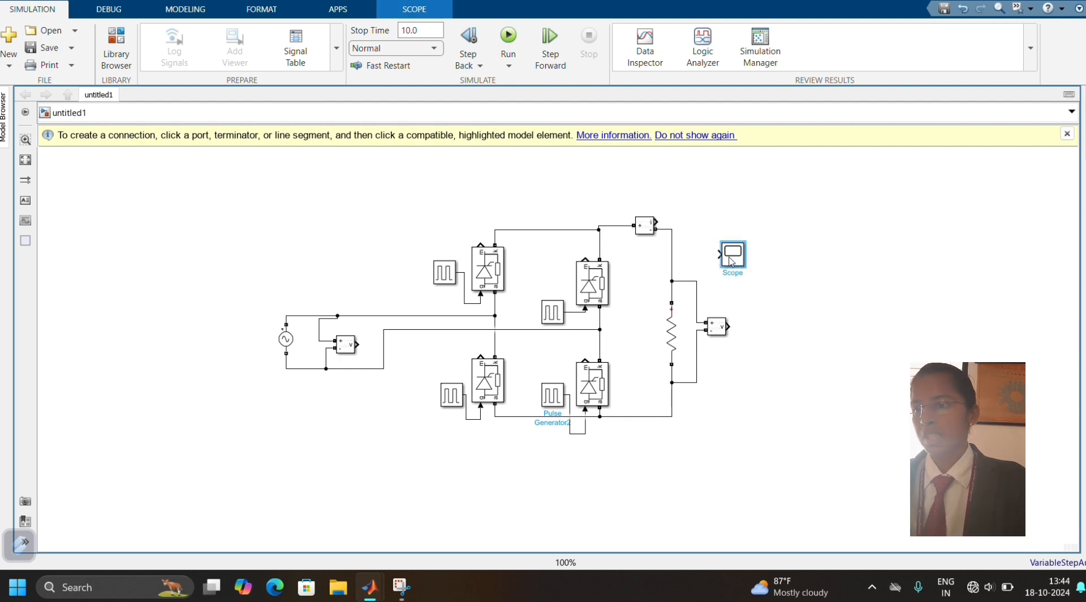
pyautogui.doubleClick(732, 261)
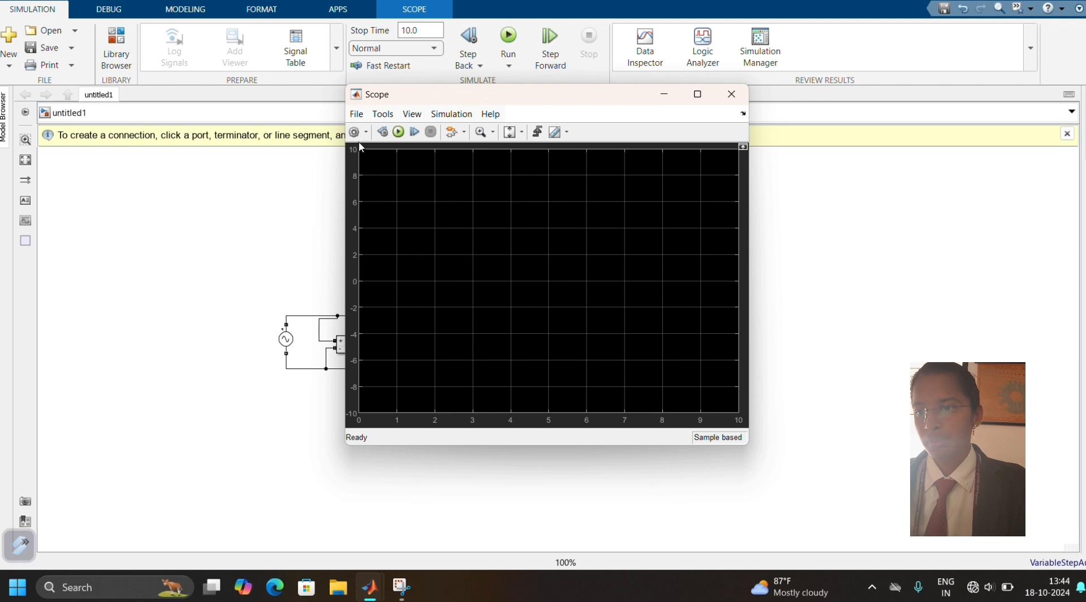
pyautogui.click(355, 134)
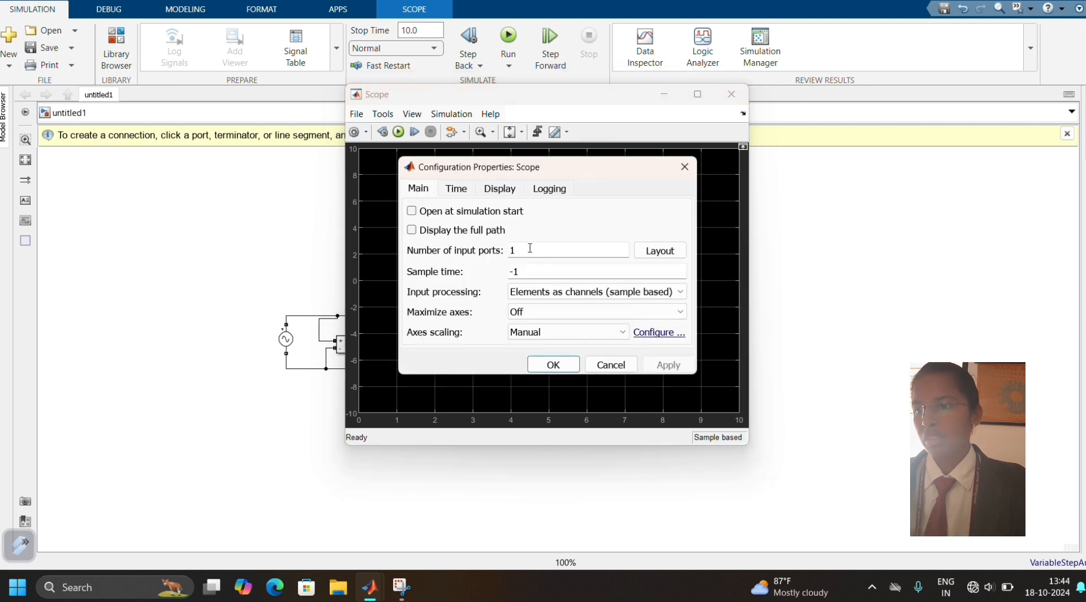
pyautogui.write('3')
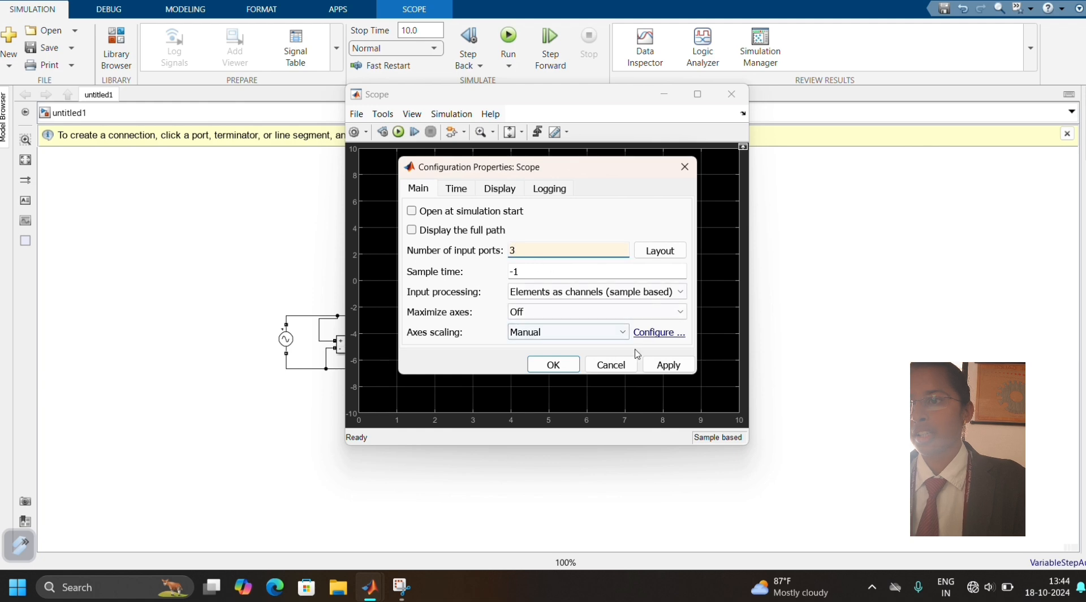
pyautogui.click(659, 252)
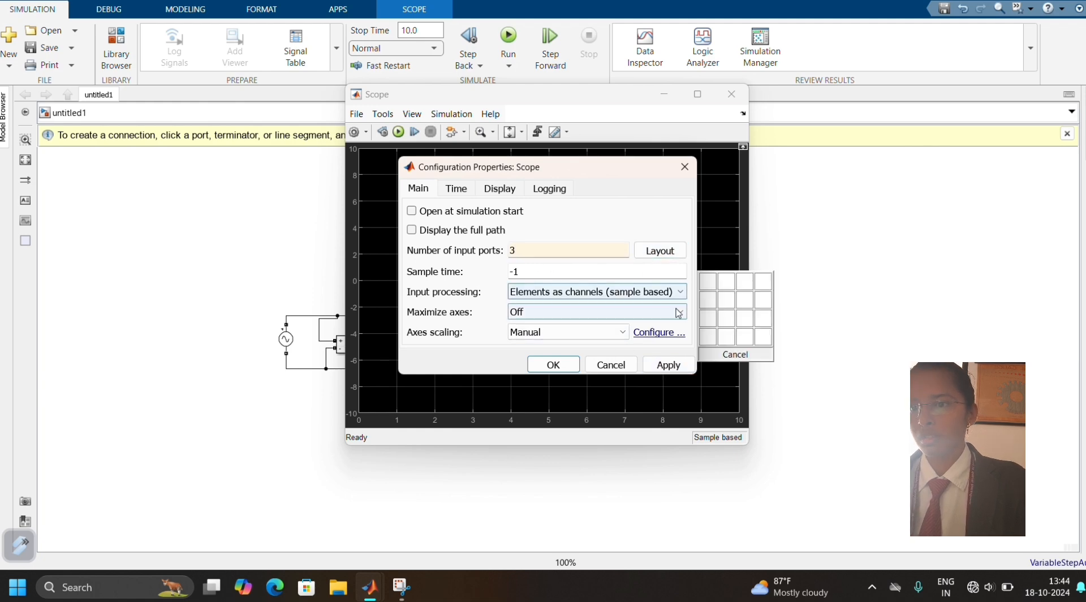
pyautogui.click(712, 303)
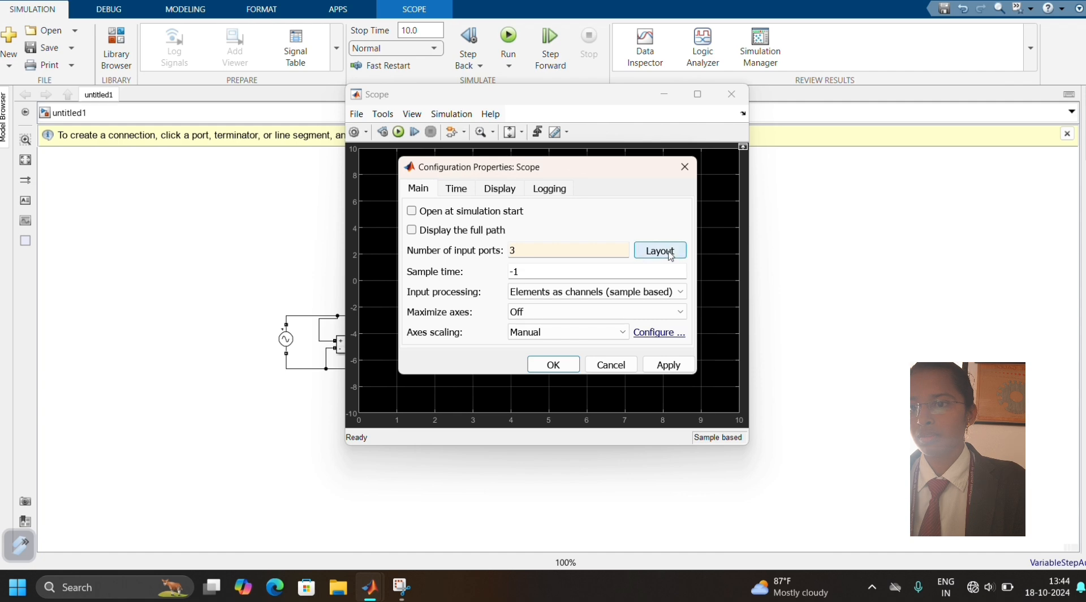
pyautogui.click(659, 250)
pyautogui.click(710, 281)
pyautogui.click(668, 249)
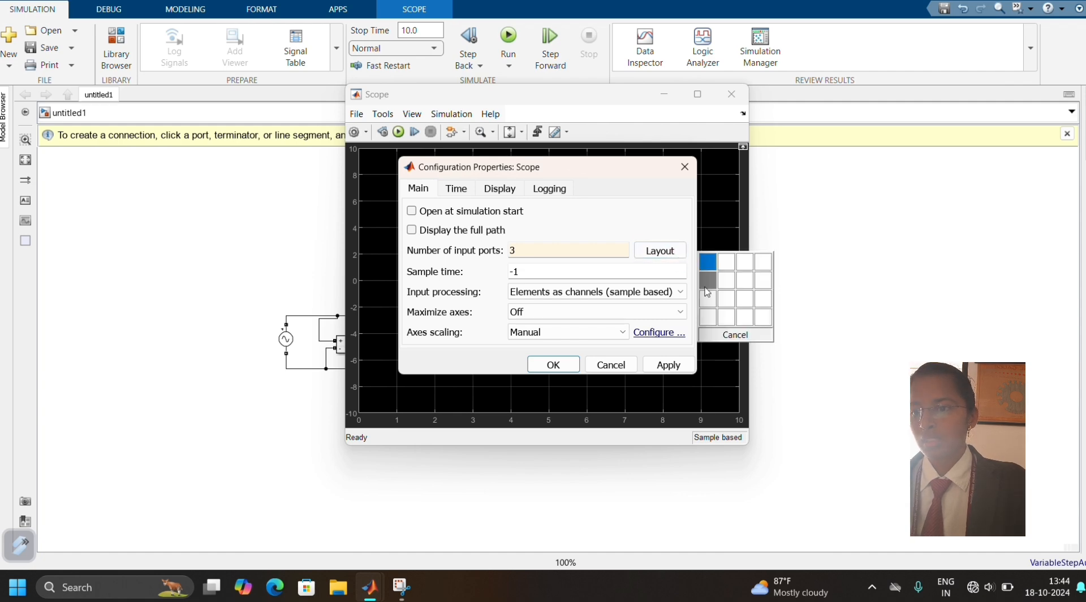
pyautogui.click(710, 300)
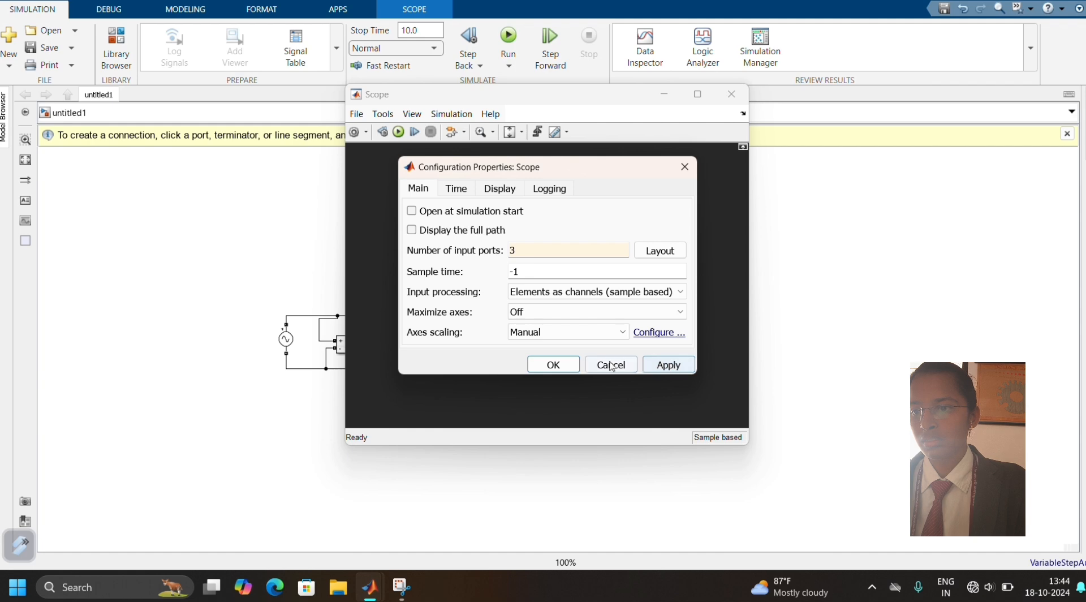
pyautogui.click(551, 365)
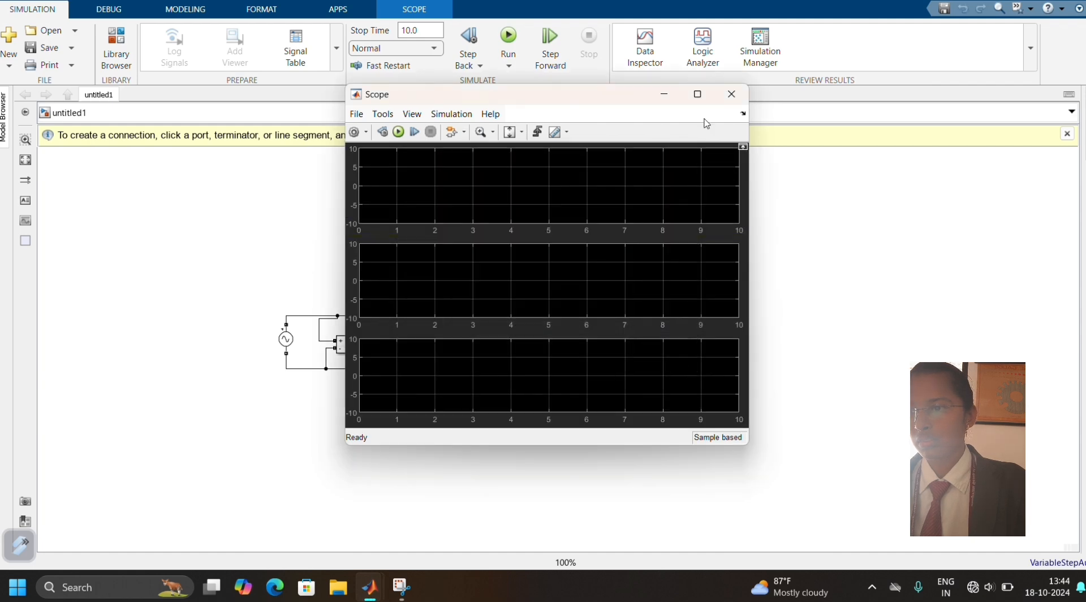
pyautogui.click(731, 94)
# Step: Set the upper-left thyristor's Pulse Generator to a period of 0.02 s and a phase delay of 0.0016 s
pyautogui.doubleClick(445, 273)
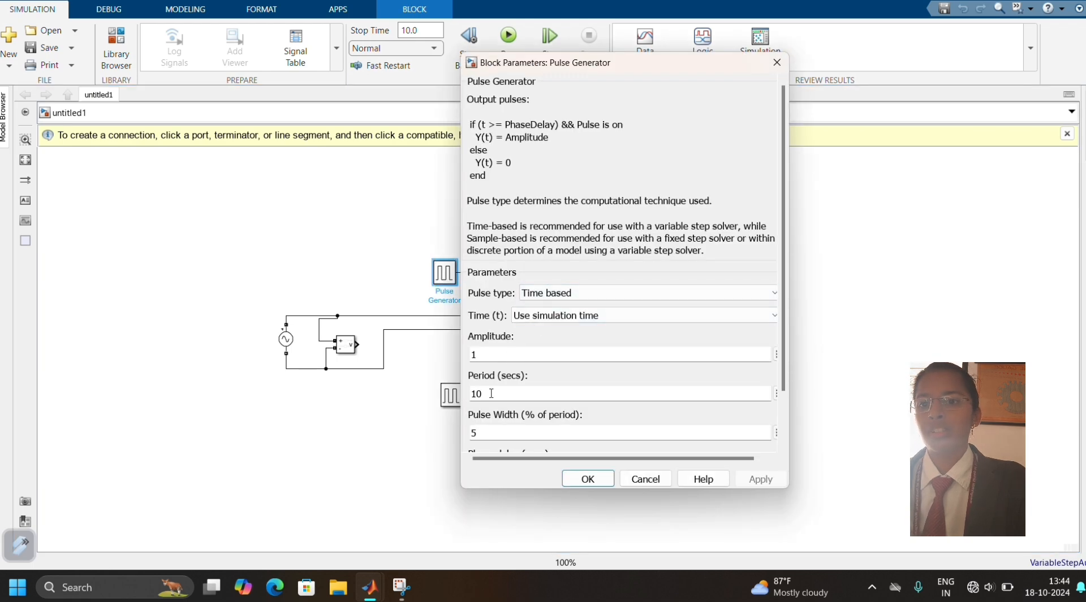
pyautogui.write('0.')
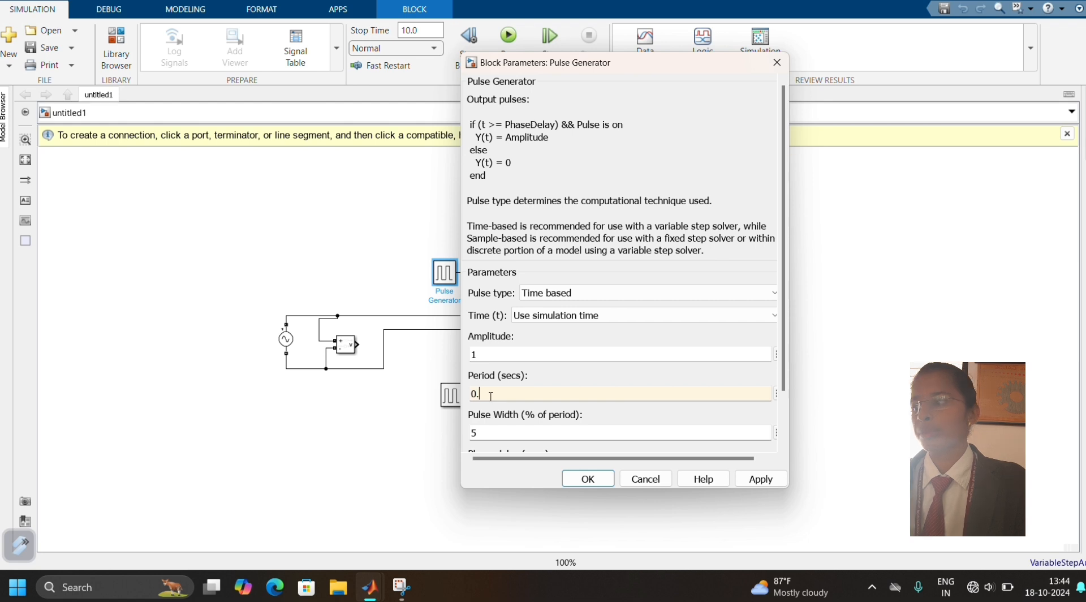
pyautogui.write('02')
pyautogui.scroll(-2, 490, 395)
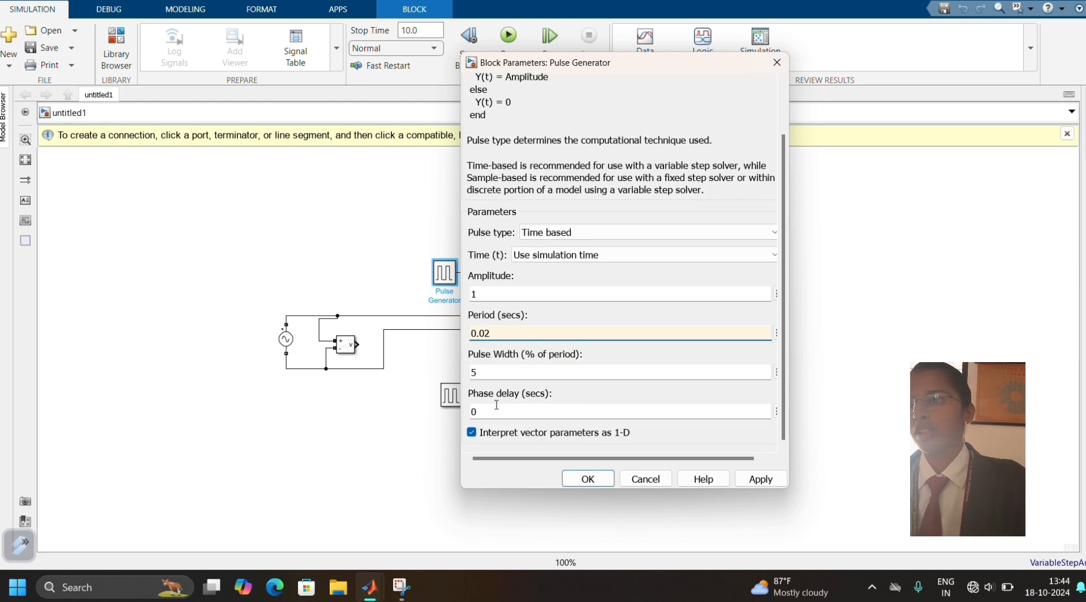
pyautogui.doubleClick(492, 411)
pyautogui.press('BackSpace')
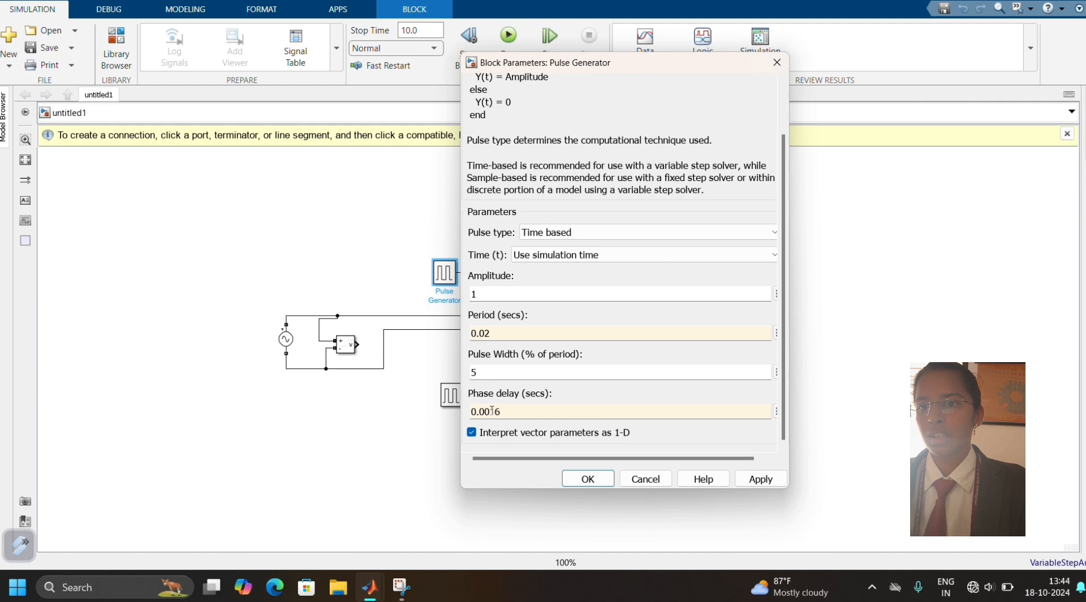
pyautogui.click(493, 410)
pyautogui.click(764, 480)
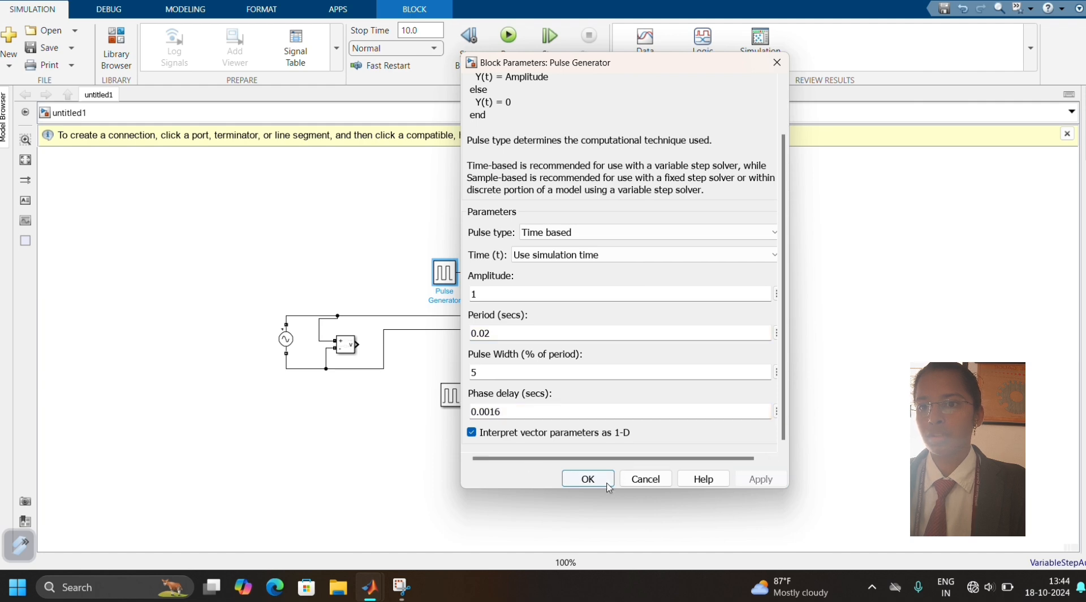
pyautogui.click(587, 478)
# Step: Set the lower-right thyristor's Pulse Generator to a period of 0.02 s and a phase delay of 0.0016 s
pyautogui.doubleClick(546, 406)
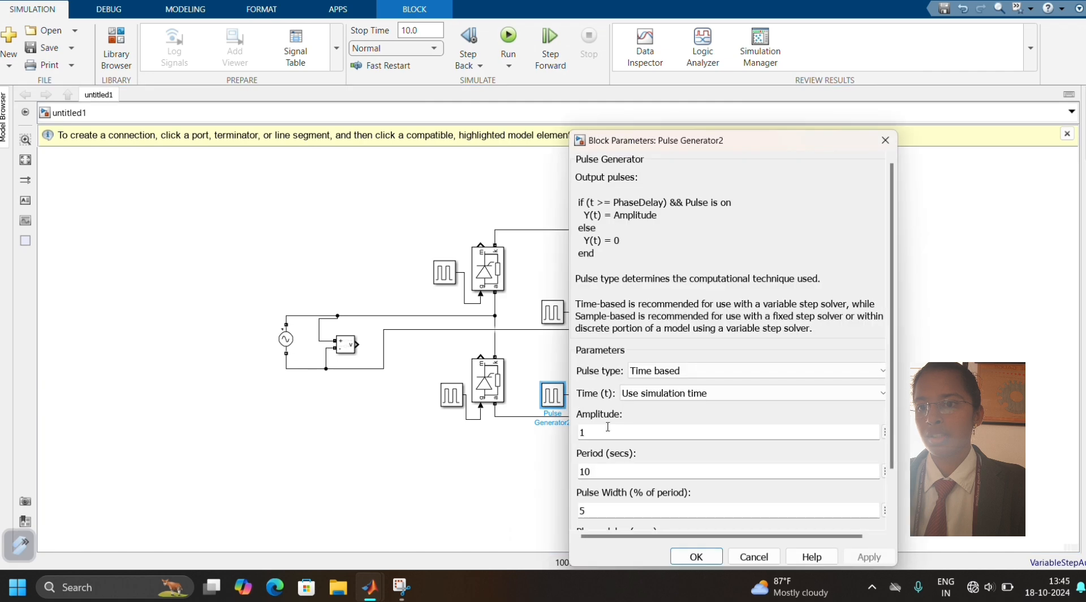
pyautogui.doubleClick(602, 473)
pyautogui.write('0.02')
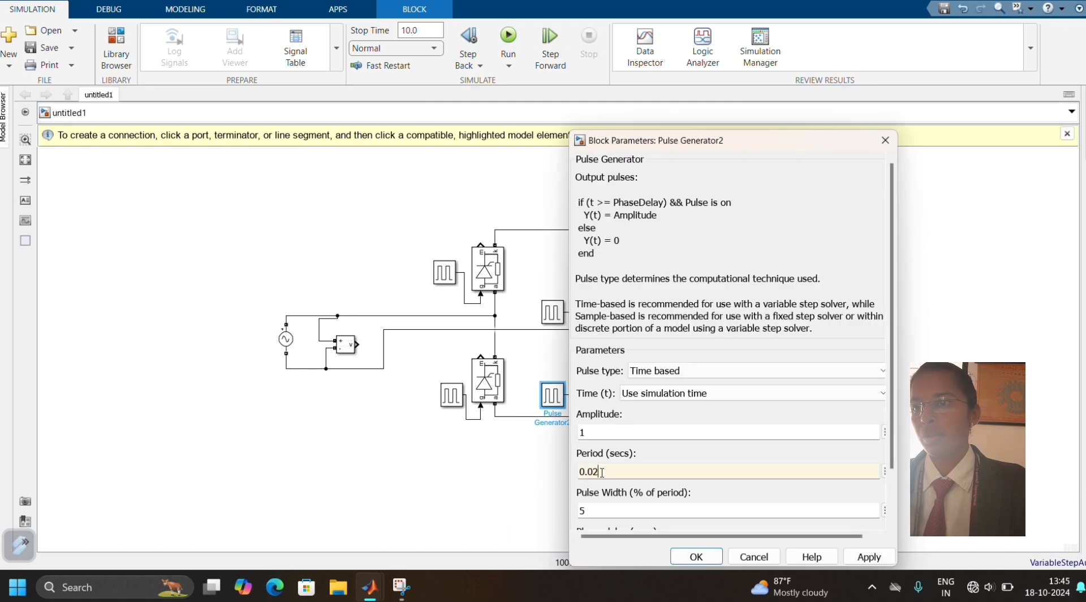
pyautogui.scroll(-1, 609, 480)
pyautogui.click(610, 486)
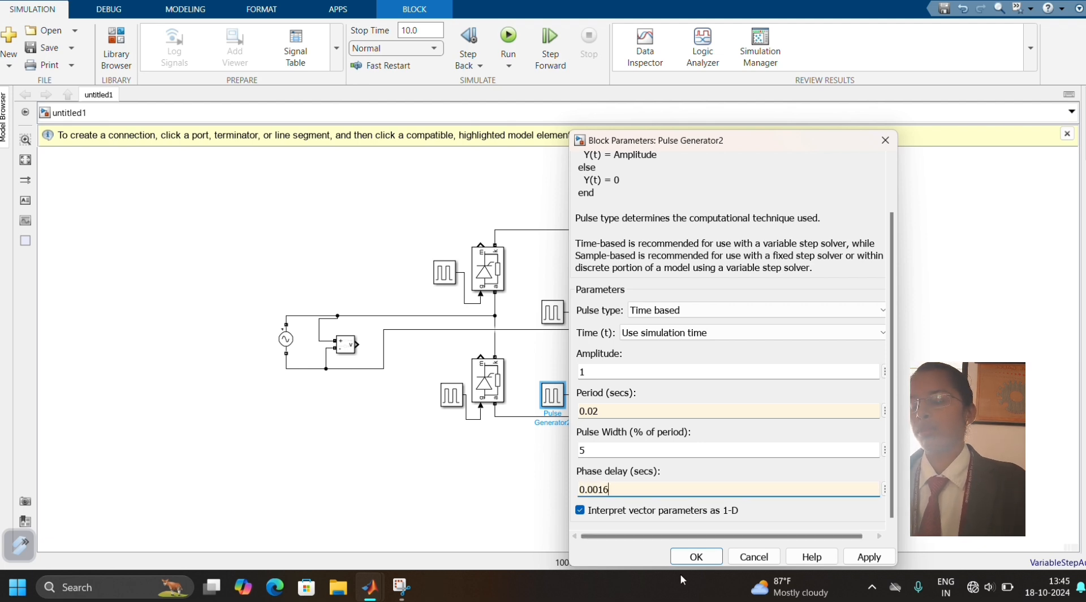
pyautogui.click(861, 557)
pyautogui.click(696, 556)
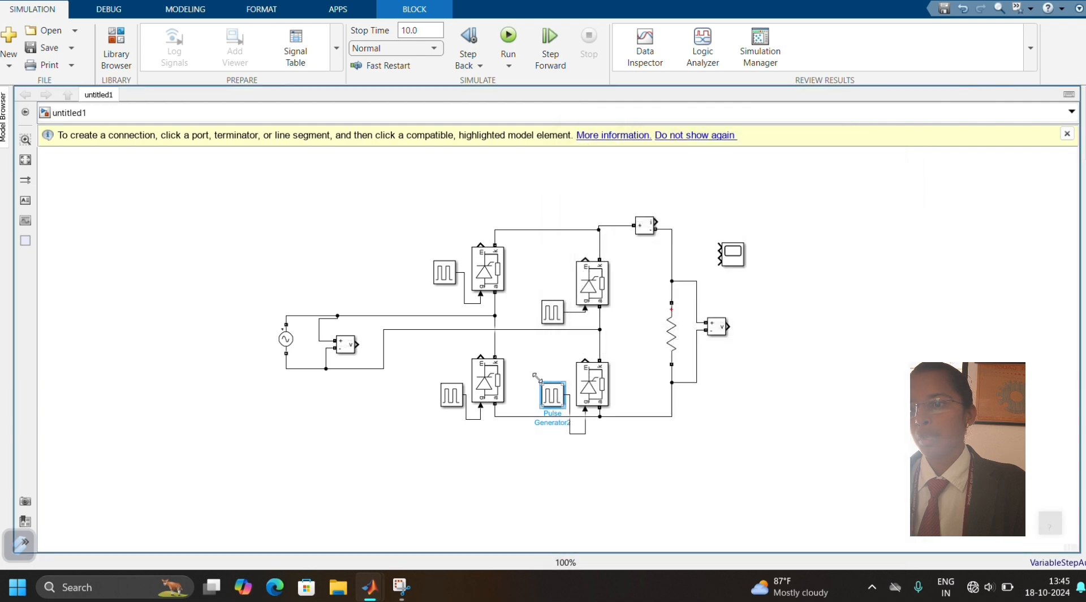
# Step: Set the upper-right thyristor's Pulse Generator to a period of 0.02 s and a phase delay of 0.0116 s
pyautogui.doubleClick(553, 312)
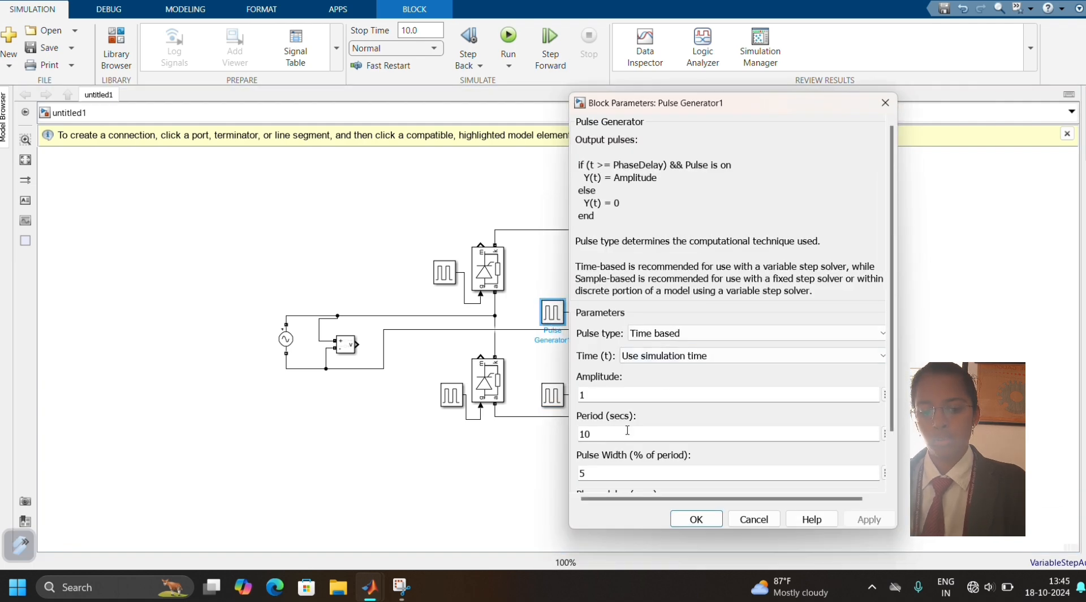
pyautogui.doubleClick(628, 431)
pyautogui.write('0.02')
pyautogui.scroll(-2, 617, 446)
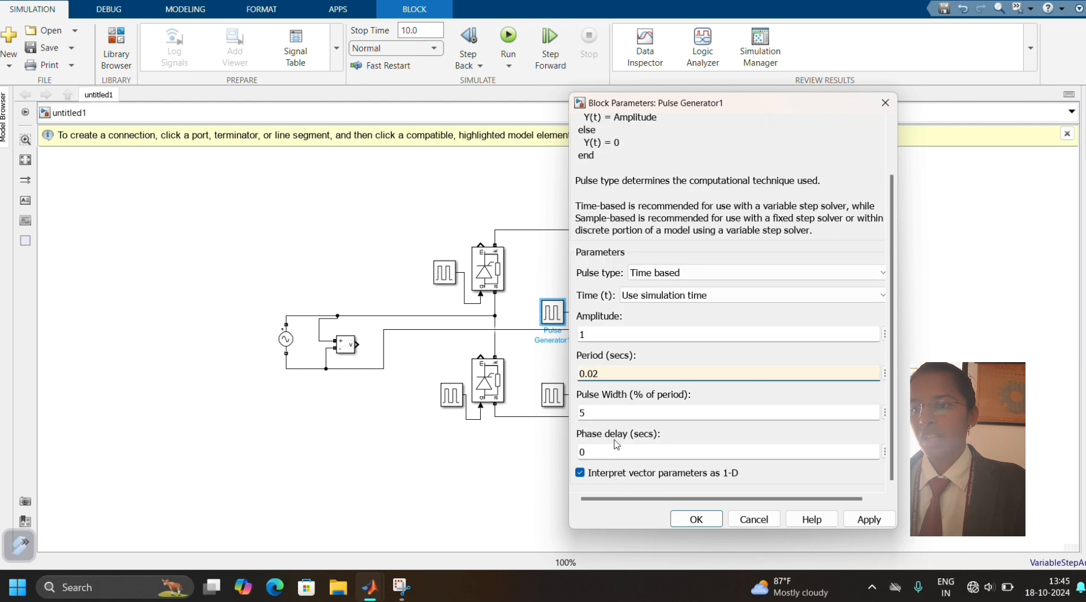
pyautogui.doubleClick(611, 450)
pyautogui.write('0116')
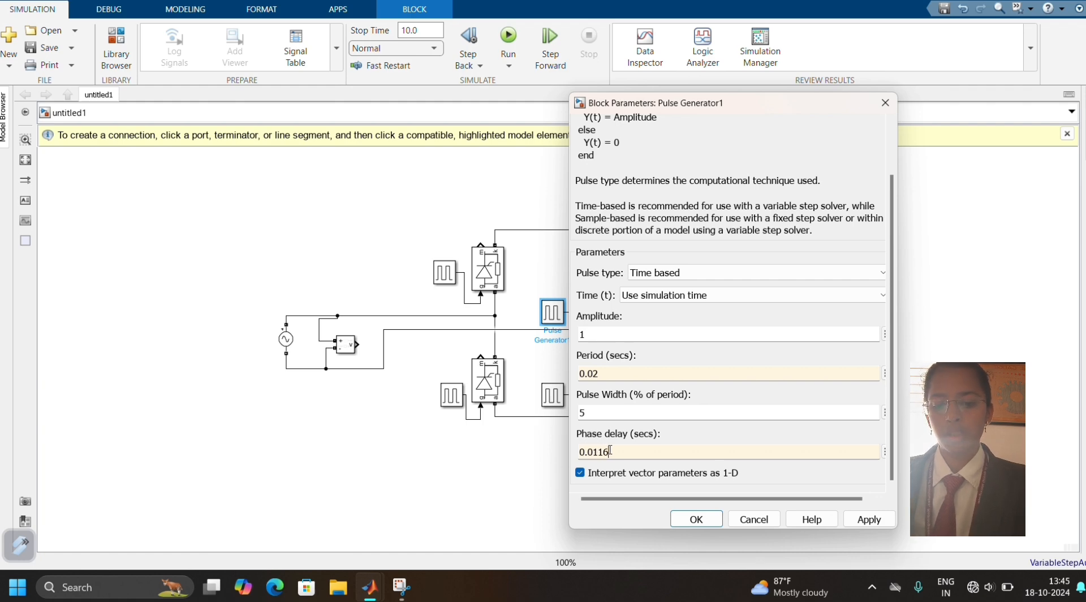
pyautogui.click(696, 518)
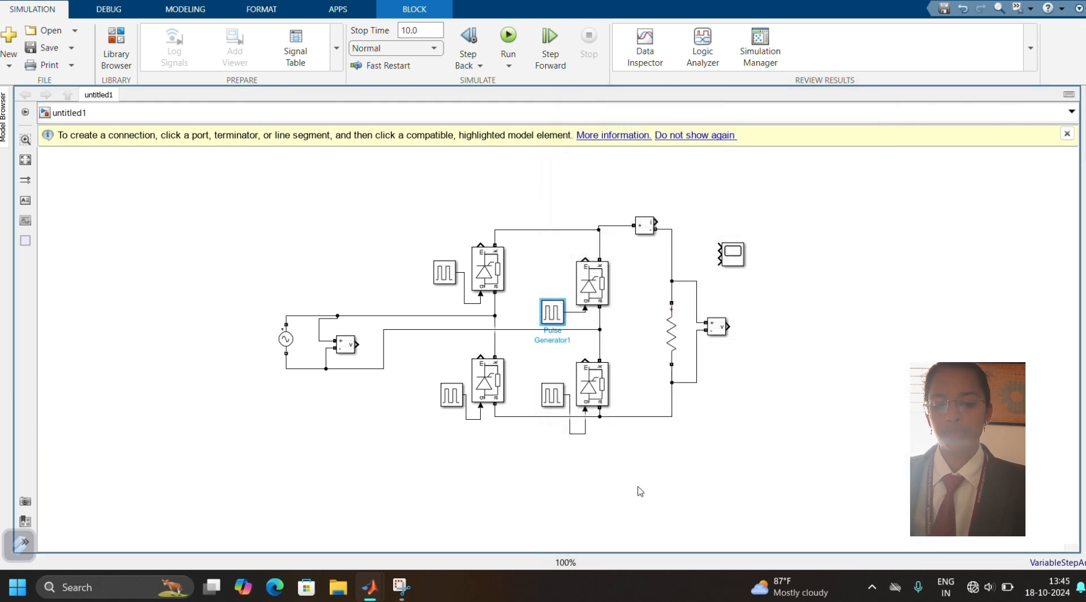
# Step: Set the lower-left thyristor's Pulse Generator to a period of 0.02 s and a phase delay of 0.0116 s
pyautogui.click(457, 395)
pyautogui.doubleClick(457, 396)
pyautogui.scroll(-2, 570, 449)
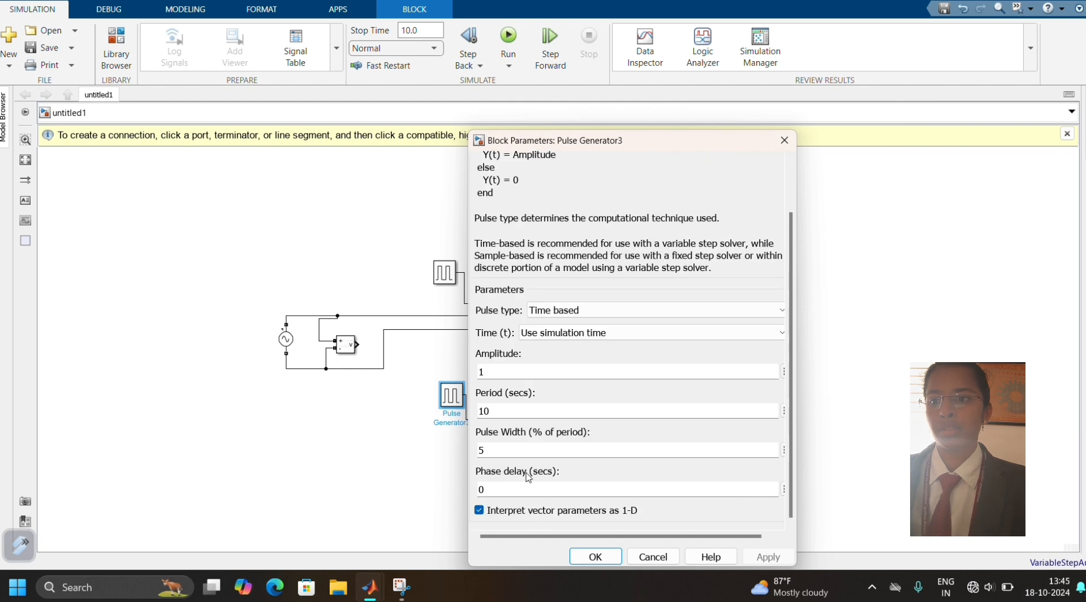
pyautogui.doubleClick(511, 409)
pyautogui.write('0.02')
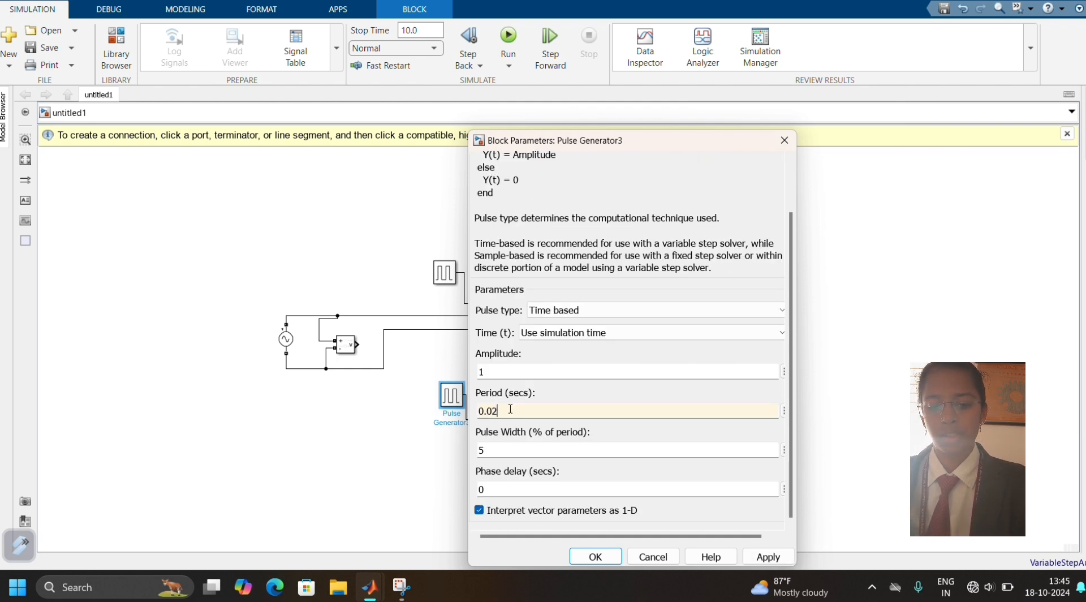
pyautogui.doubleClick(492, 485)
pyautogui.write('0.')
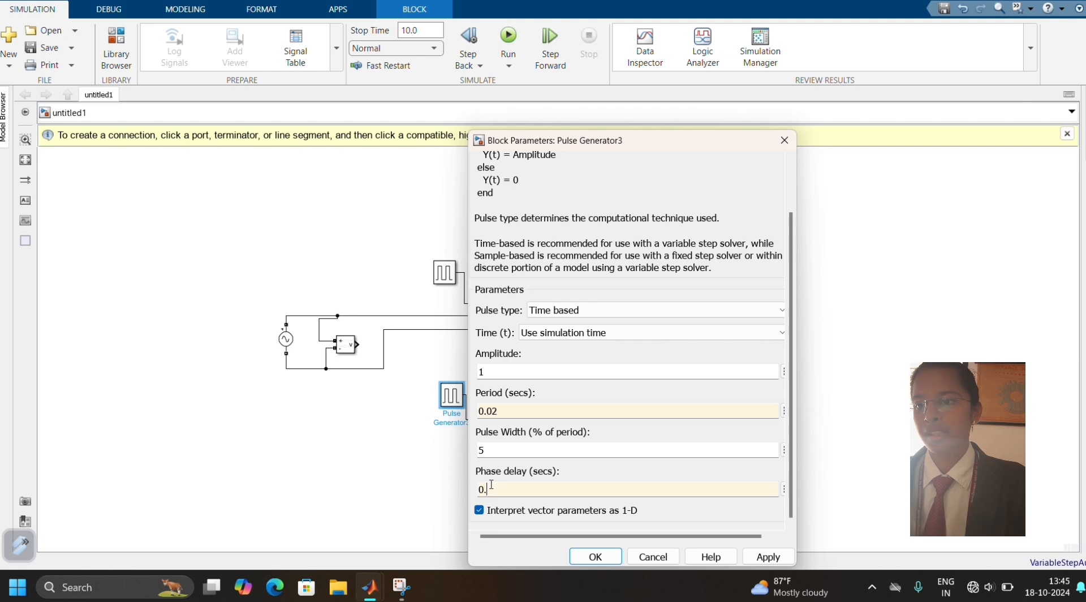
pyautogui.write('0116')
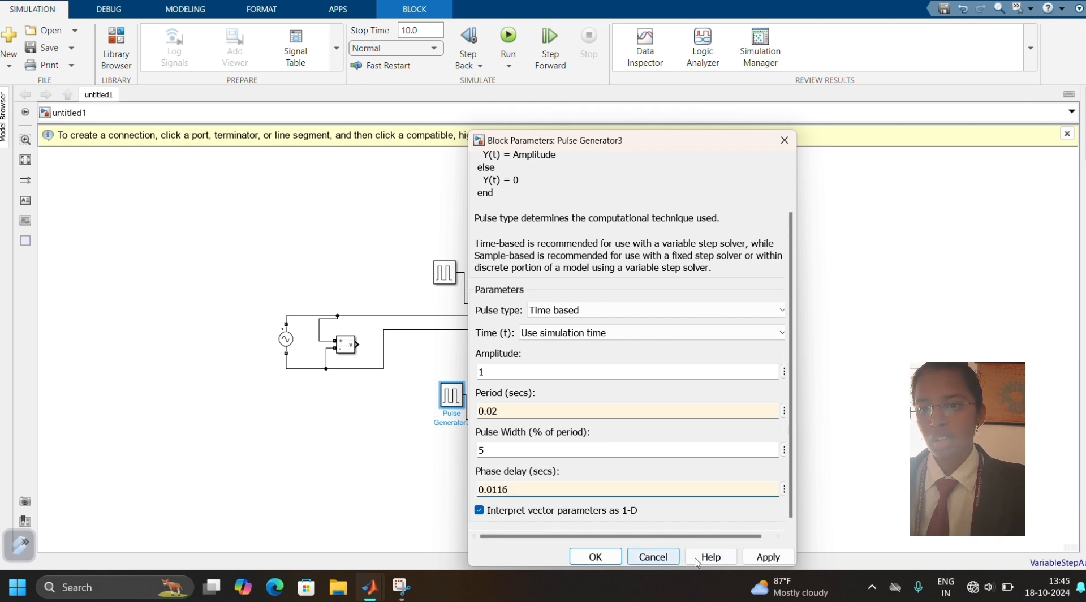
pyautogui.click(768, 557)
pyautogui.click(601, 551)
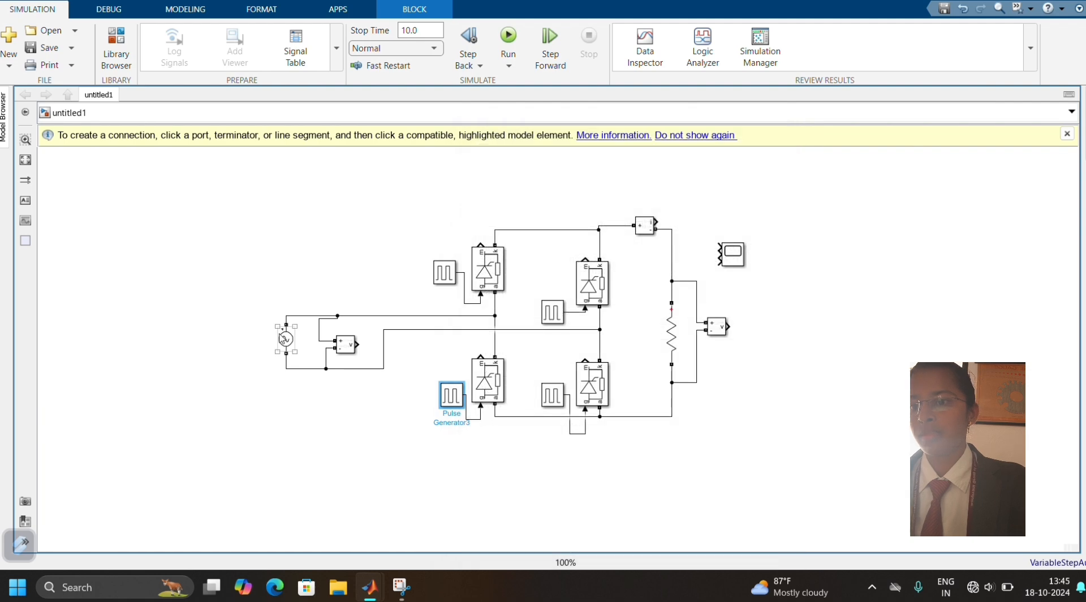
# Step: Set the AC Voltage Source's peak amplitude to 352.26 V
pyautogui.doubleClick(286, 338)
pyautogui.doubleClick(423, 300)
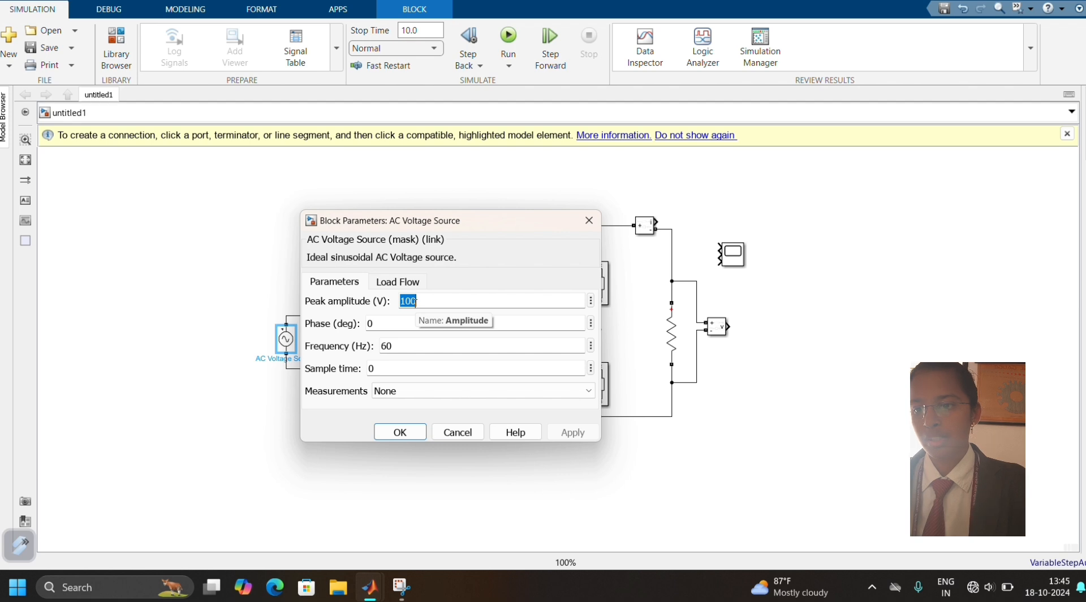
pyautogui.write('352.26')
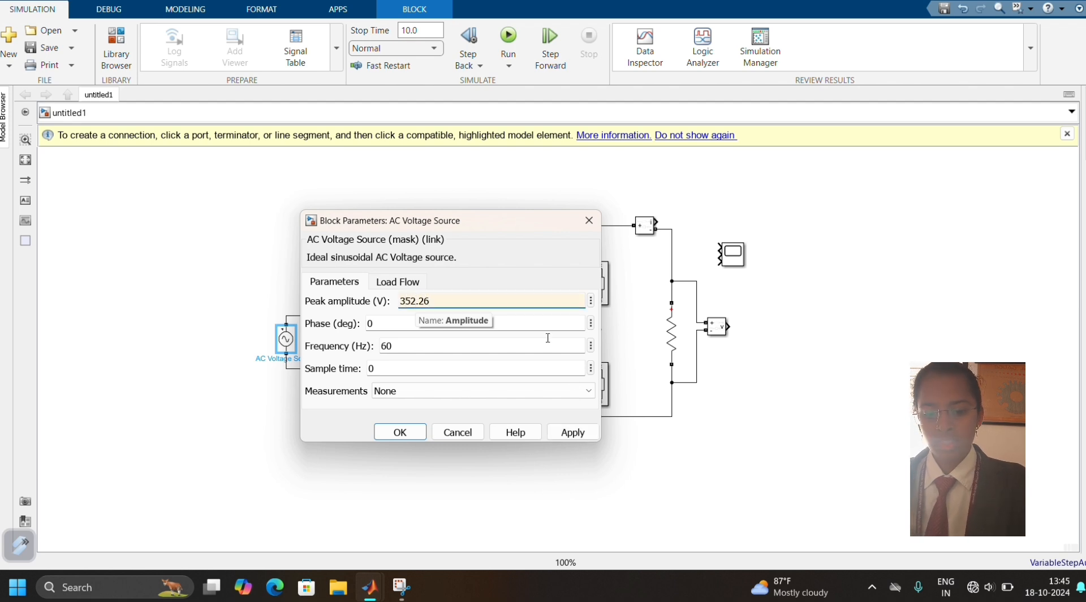
pyautogui.click(580, 437)
pyautogui.click(423, 433)
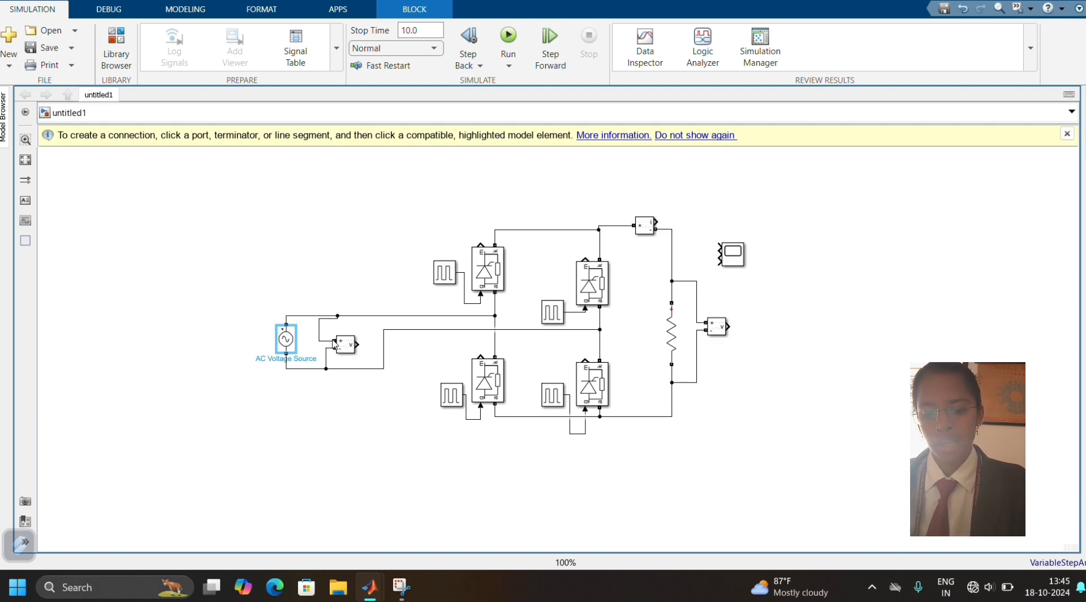
# Step: Connect the source voltage measurement to the Scope's first input, the load voltage measurement to the second and the current measurement to the third
pyautogui.moveTo(358, 342); pyautogui.dragTo(711, 250)
pyautogui.moveTo(655, 228); pyautogui.dragTo(717, 258)
pyautogui.moveTo(729, 327); pyautogui.dragTo(714, 256)
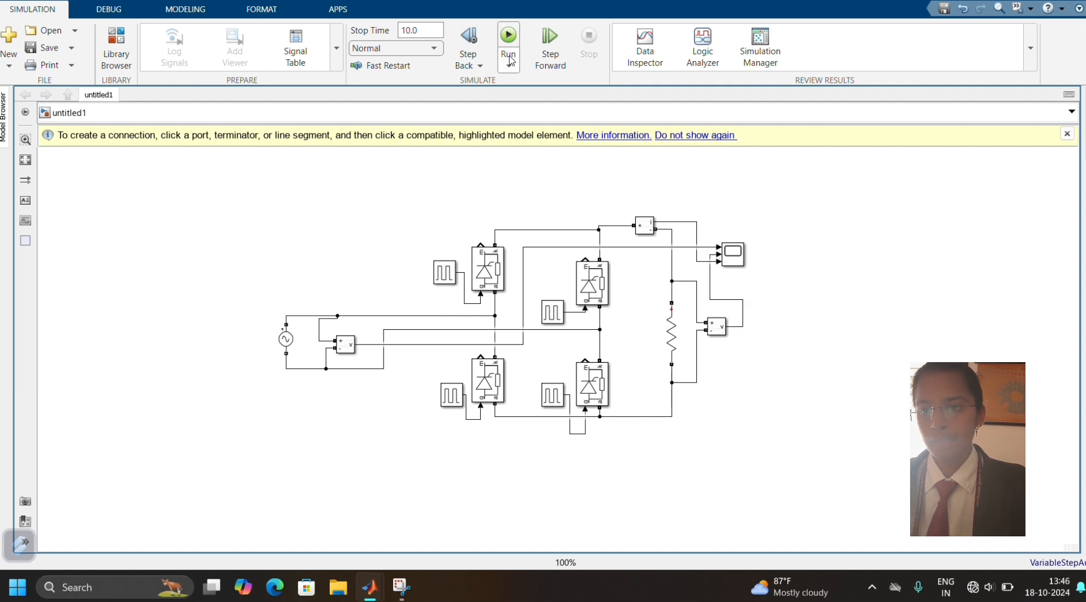
# Step: Set the simulation stop time to 0.09 and run the model
pyautogui.doubleClick(418, 33)
pyautogui.write('0')
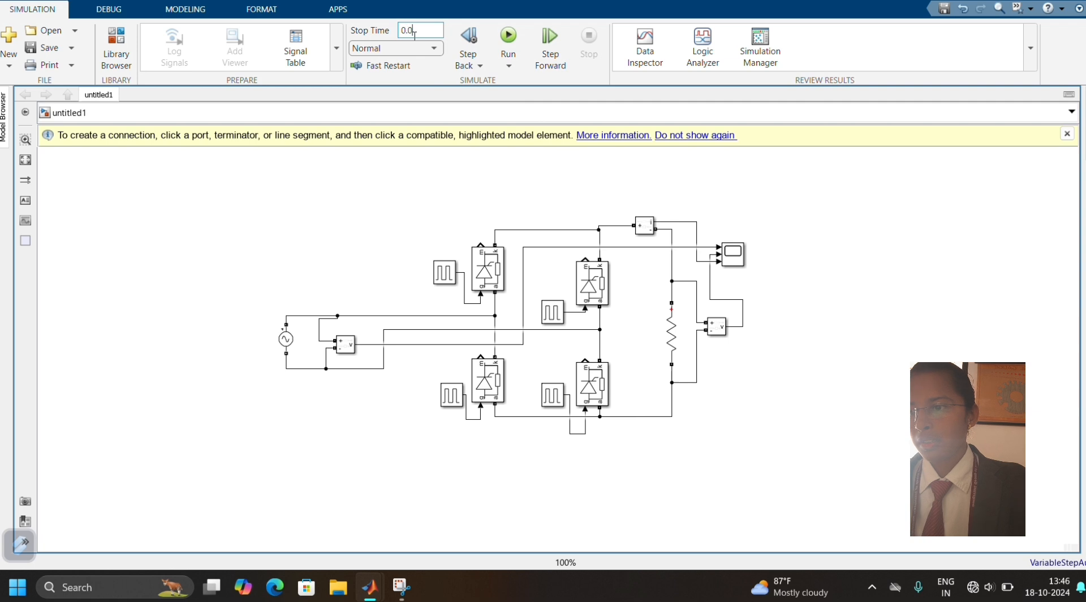
pyautogui.click(506, 35)
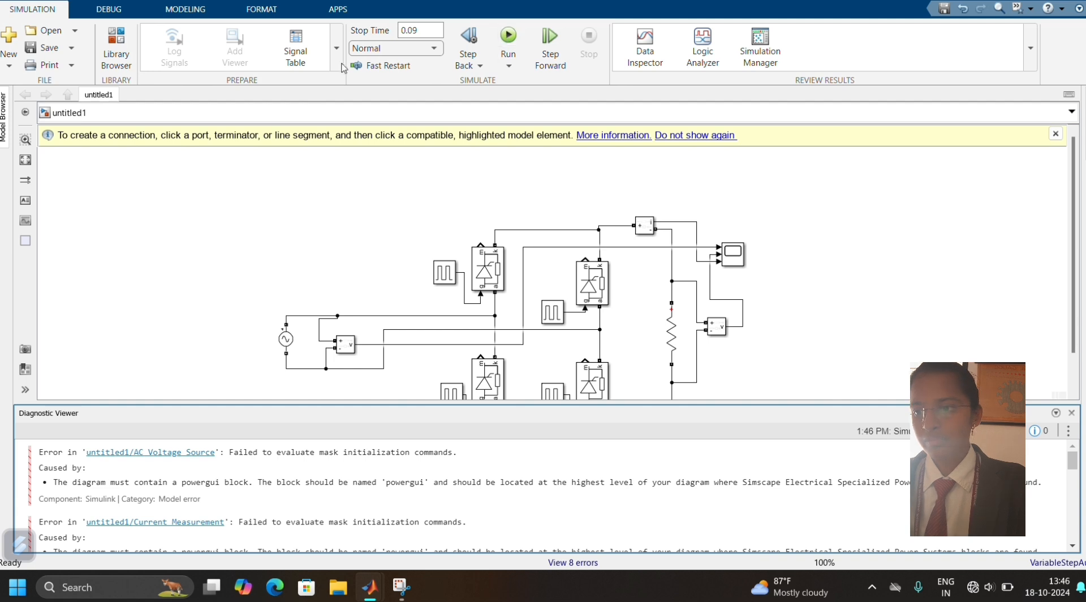
# Step: Add a powergui block in the empty area above the AC Voltage Source
pyautogui.click(333, 205)
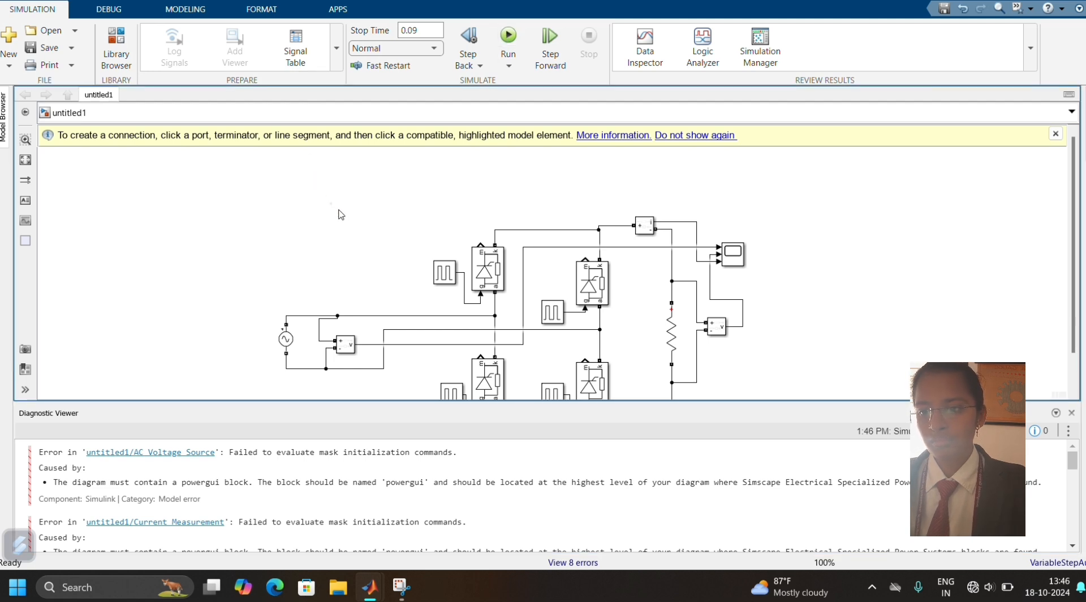
pyautogui.doubleClick(368, 252)
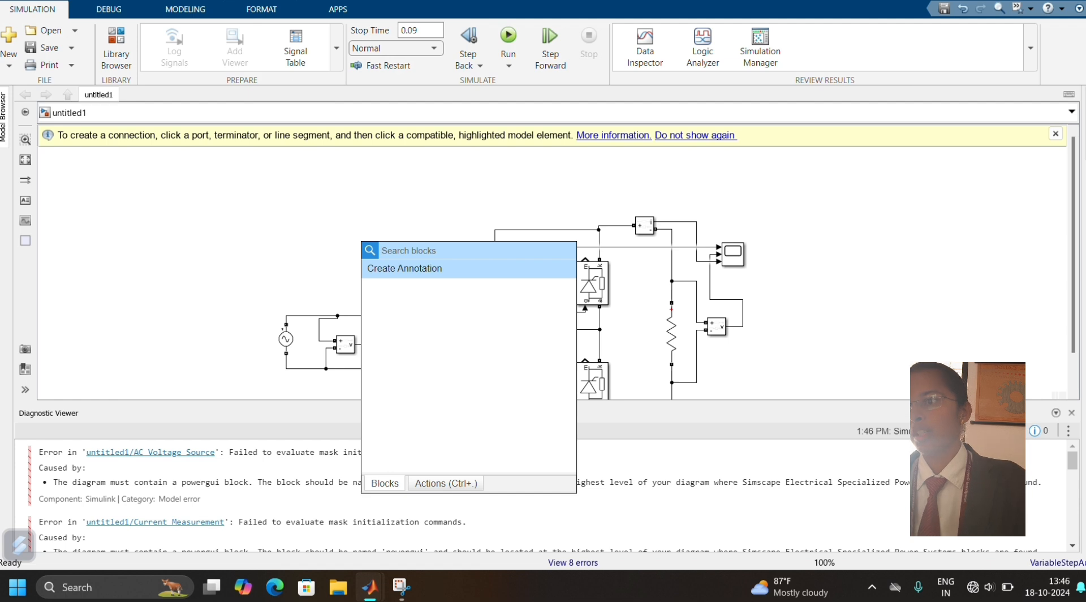
pyautogui.write('power')
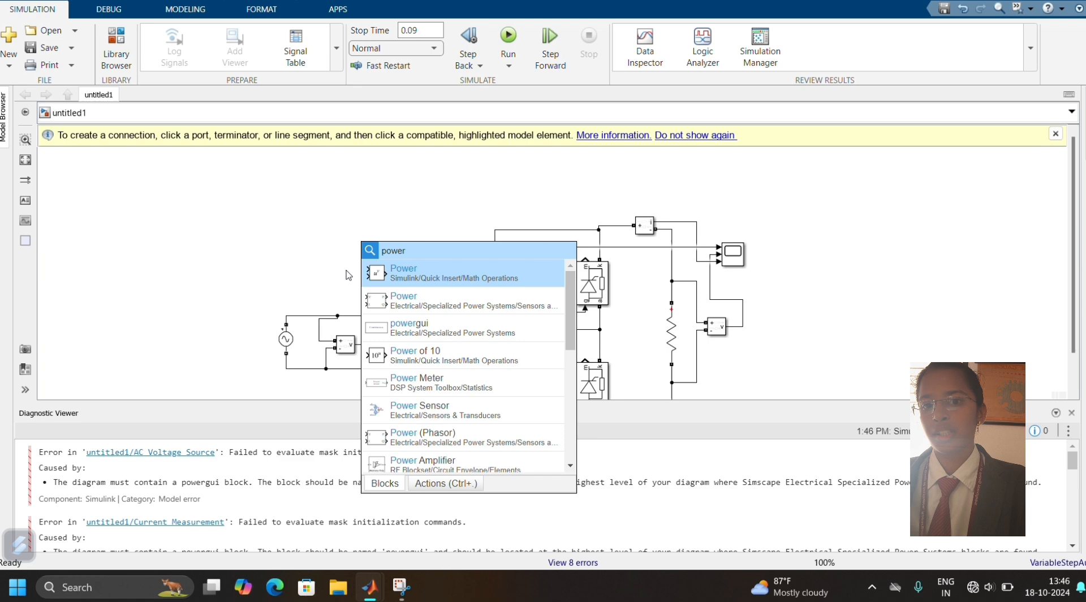
pyautogui.click(400, 328)
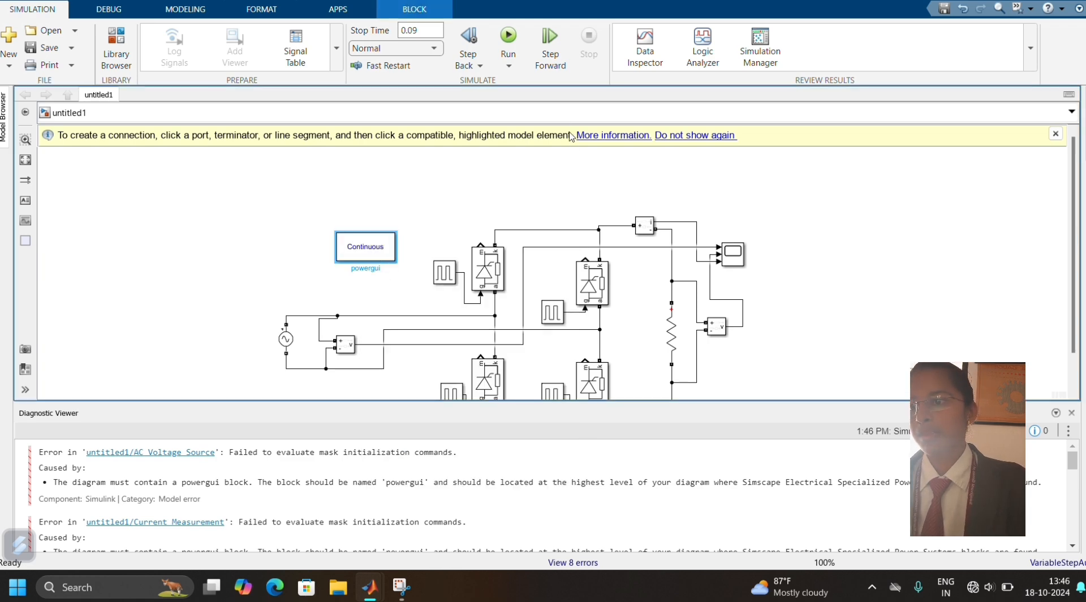
# Step: Run the simulation, examine the three waveforms in the Scope, and close the Scope and the Diagnostic Viewer
pyautogui.click(509, 36)
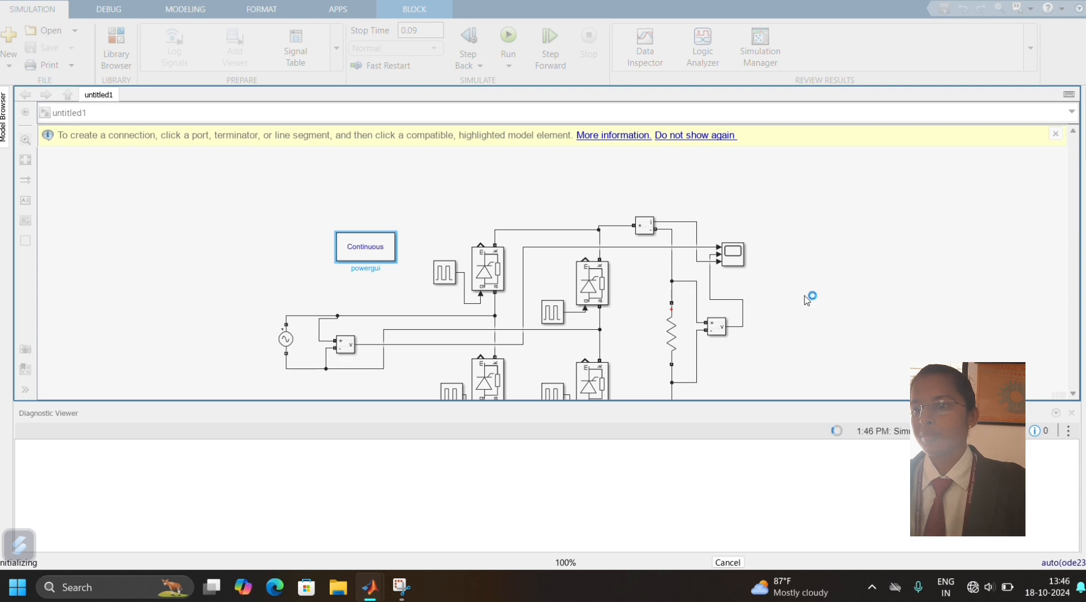
pyautogui.doubleClick(736, 258)
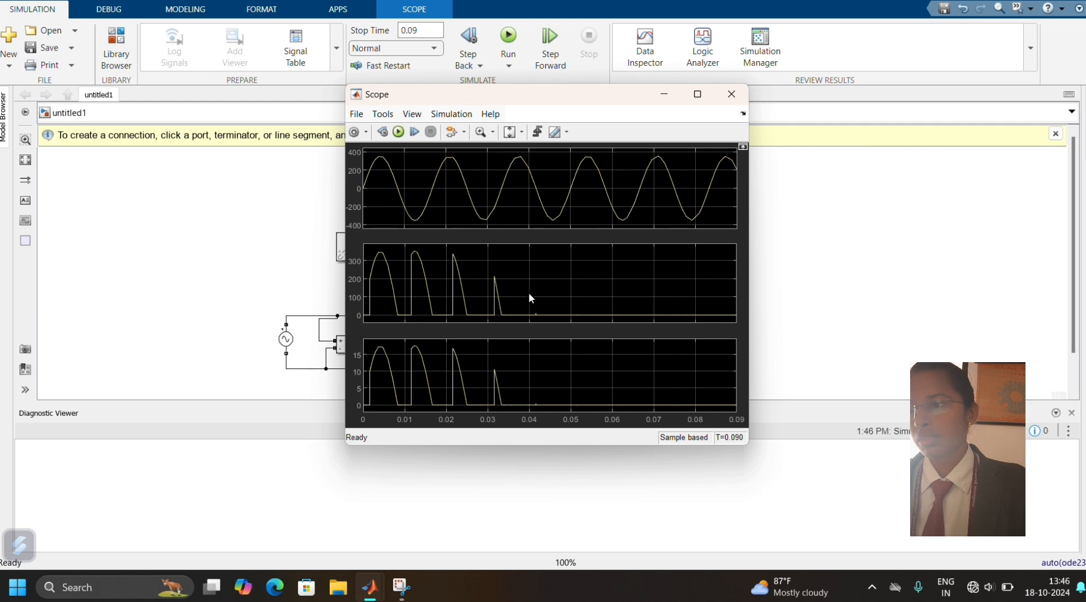
pyautogui.click(734, 95)
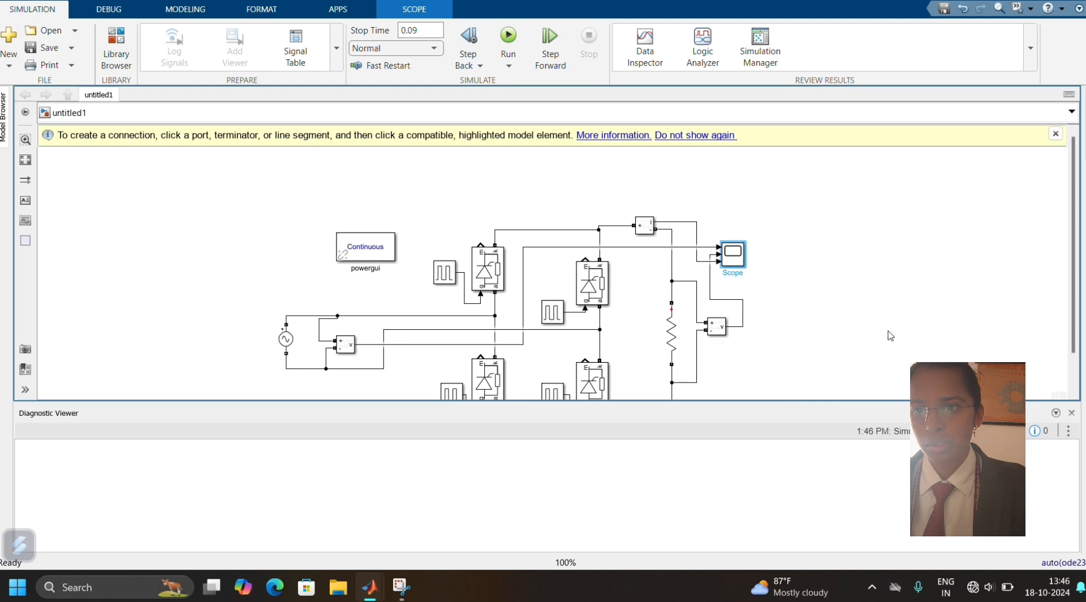
pyautogui.click(1072, 413)
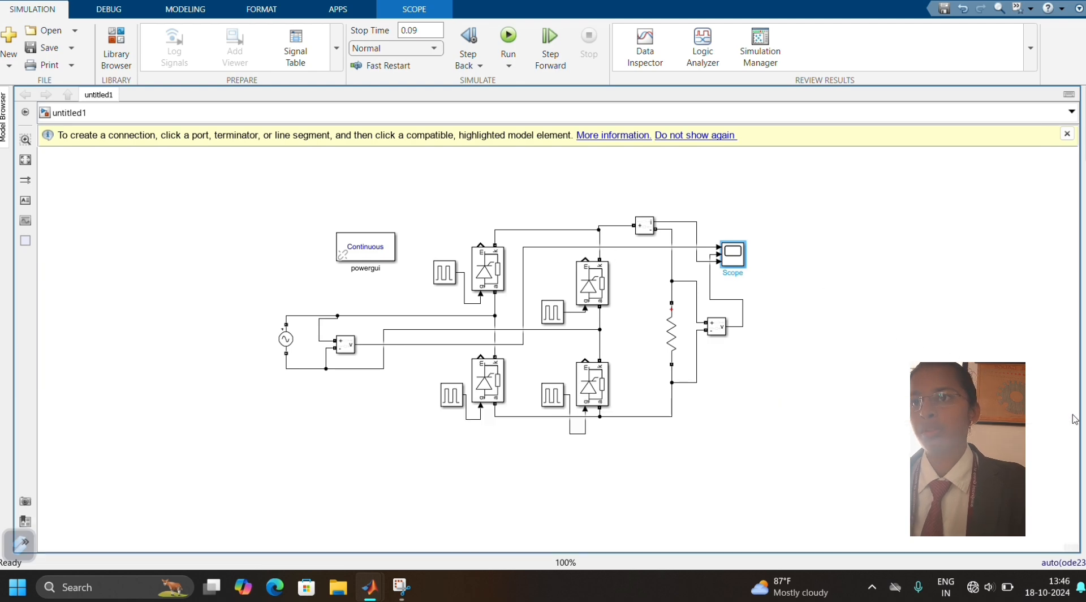
# Step: Set the AC Voltage Source's frequency to 50 Hz
pyautogui.doubleClick(439, 275)
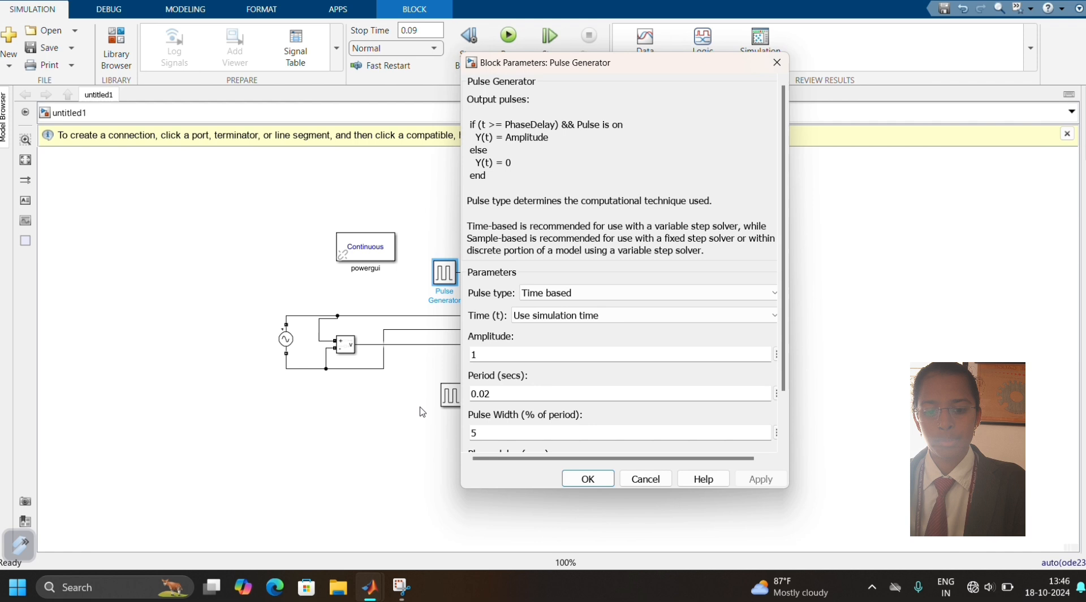
pyautogui.doubleClick(286, 339)
pyautogui.doubleClick(398, 345)
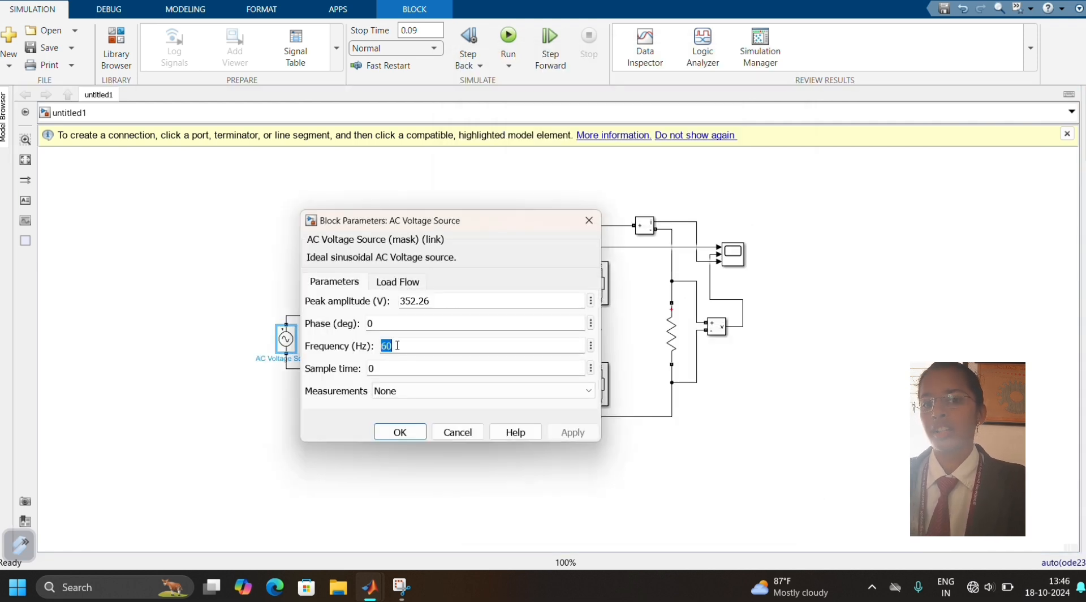
pyautogui.write('5')
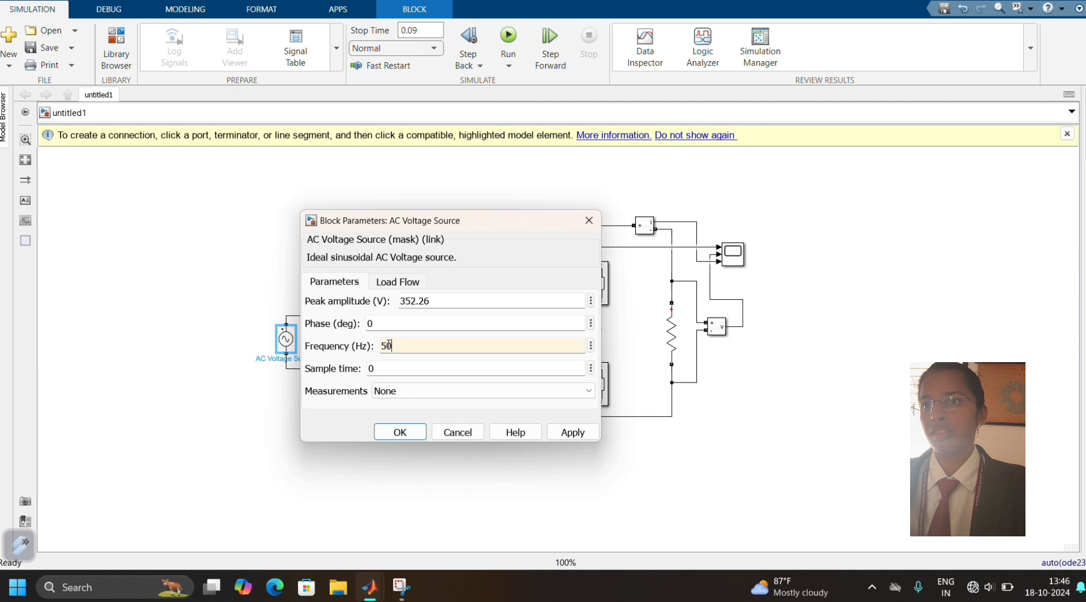
pyautogui.click(572, 431)
pyautogui.click(411, 431)
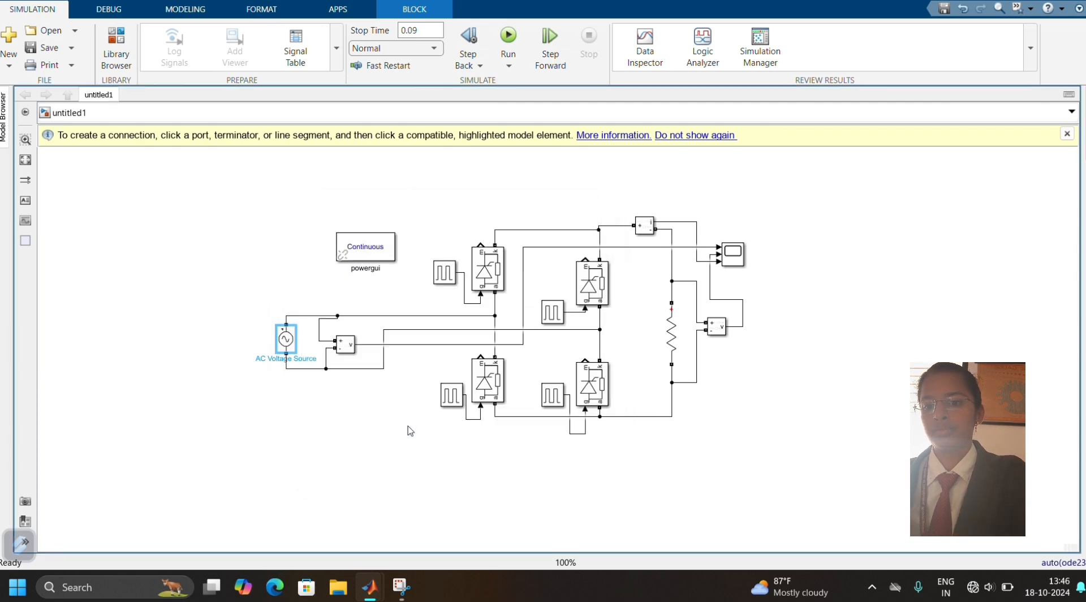
# Step: Rerun the simulation with the new source frequency and examine the source voltage, load voltage and load current waveforms in the Scope
pyautogui.click(509, 36)
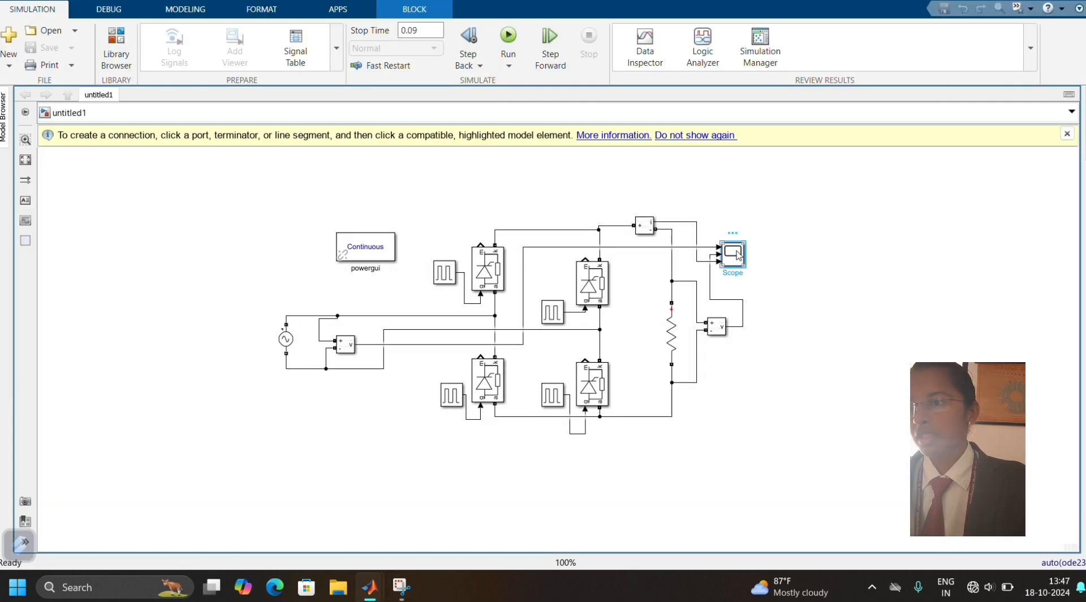
pyautogui.doubleClick(733, 252)
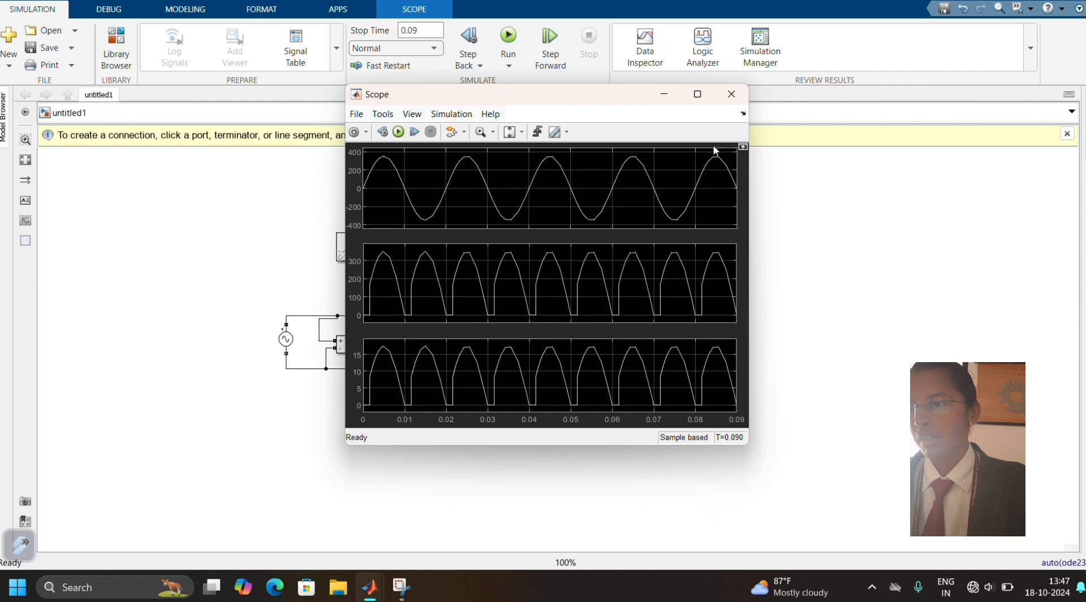
pyautogui.moveTo(712, 105)
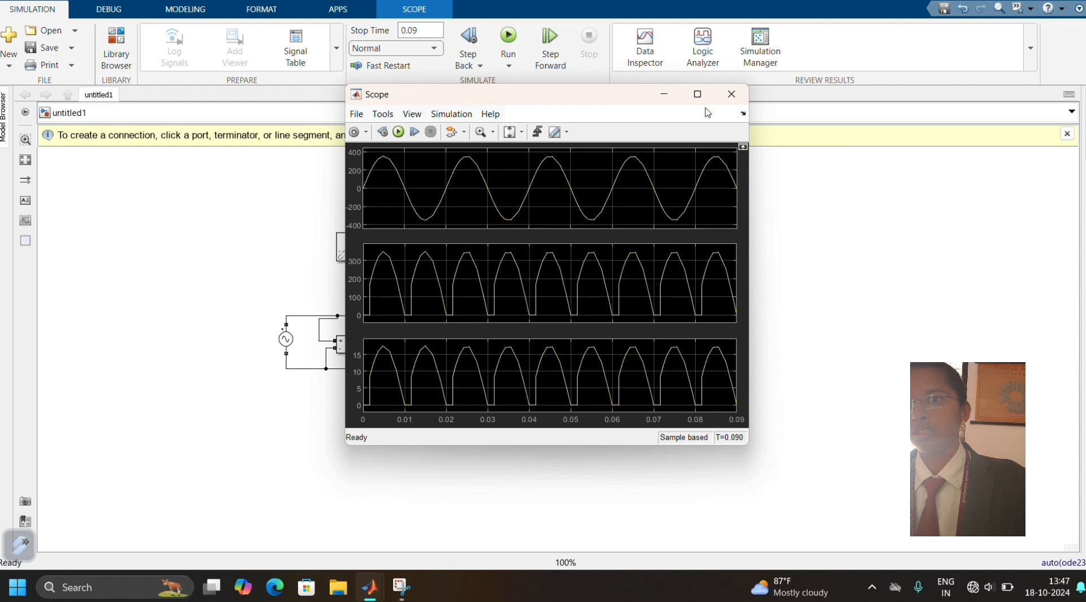
pyautogui.click(665, 94)
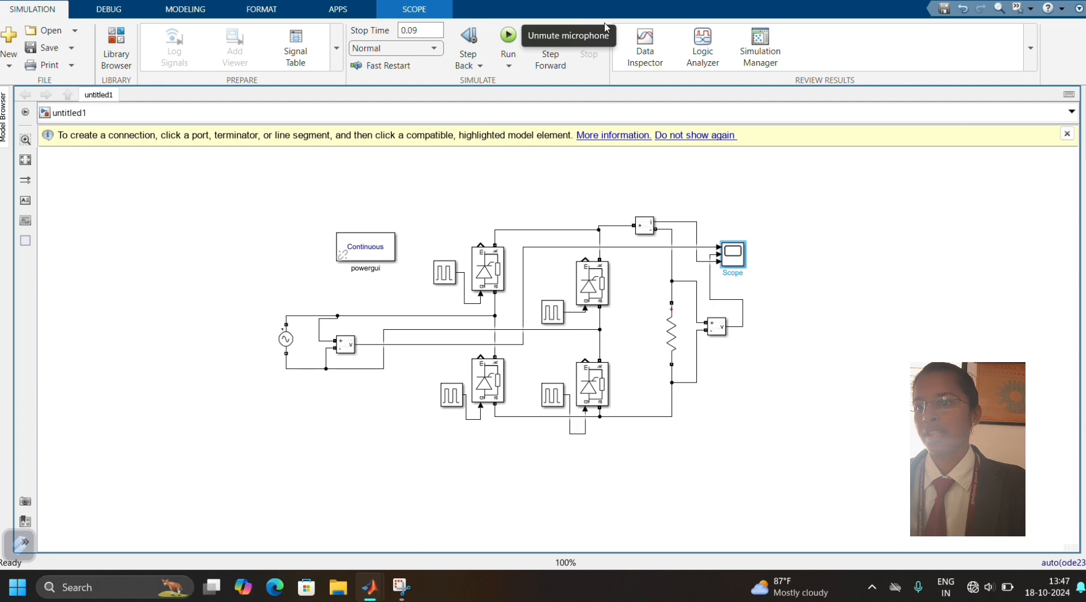
pyautogui.click(473, 3)
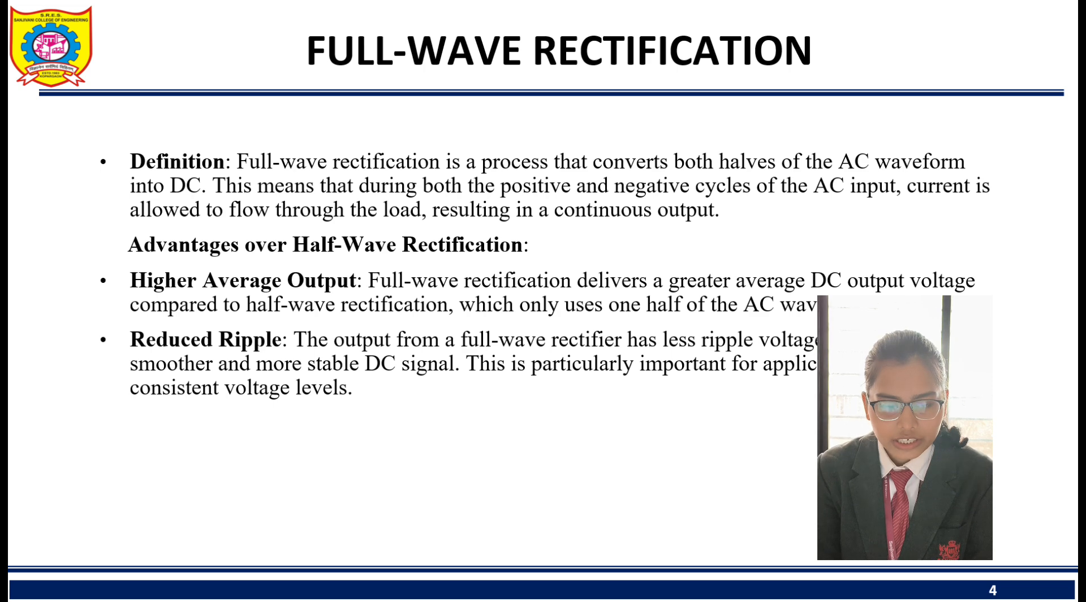